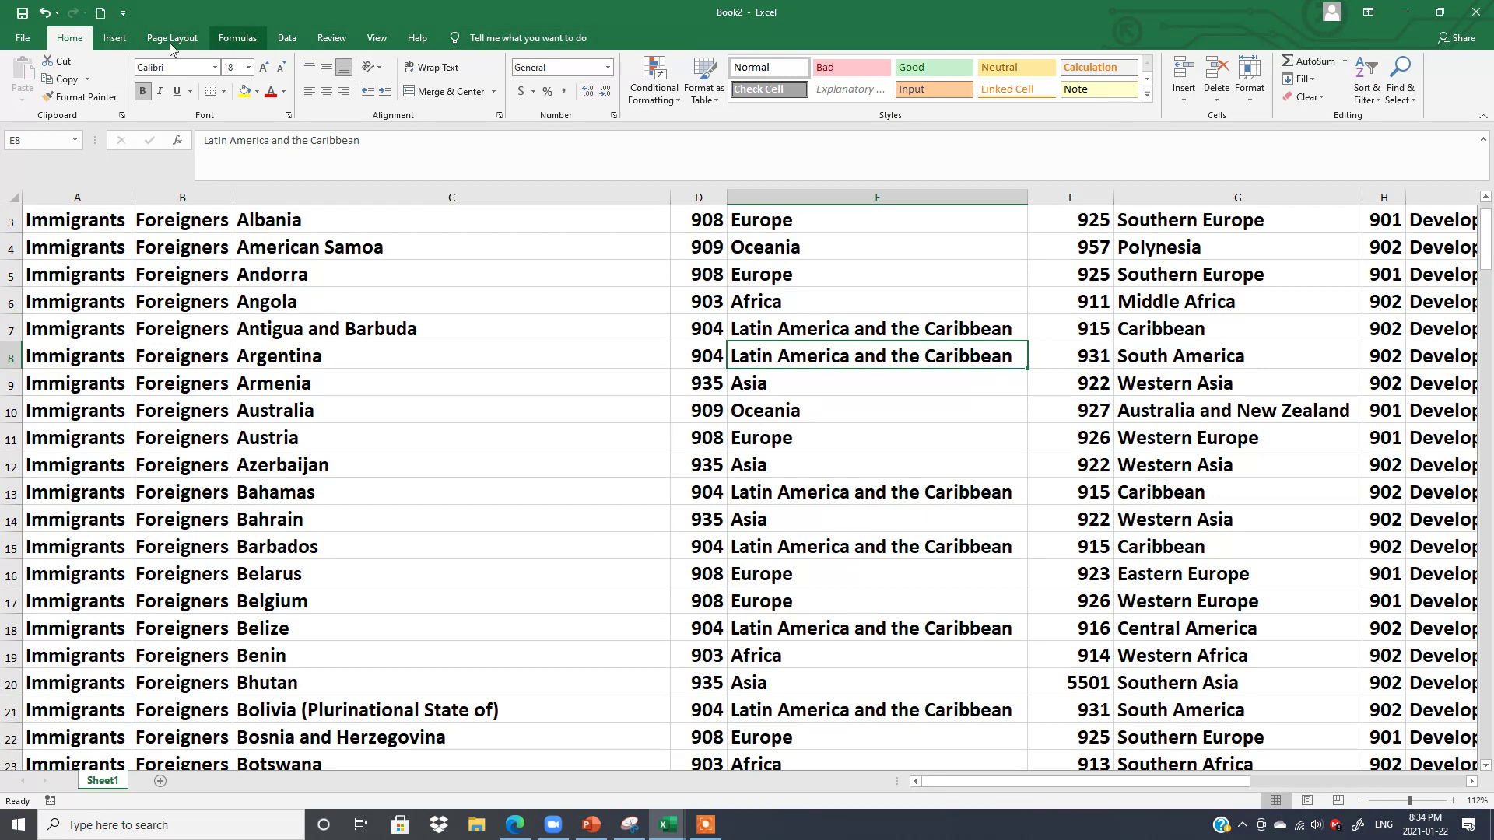
# Glance at the View tab, return to Home, and open Customize the Ribbon from the ribbon's shortcut menu
pyautogui.click(376, 37)
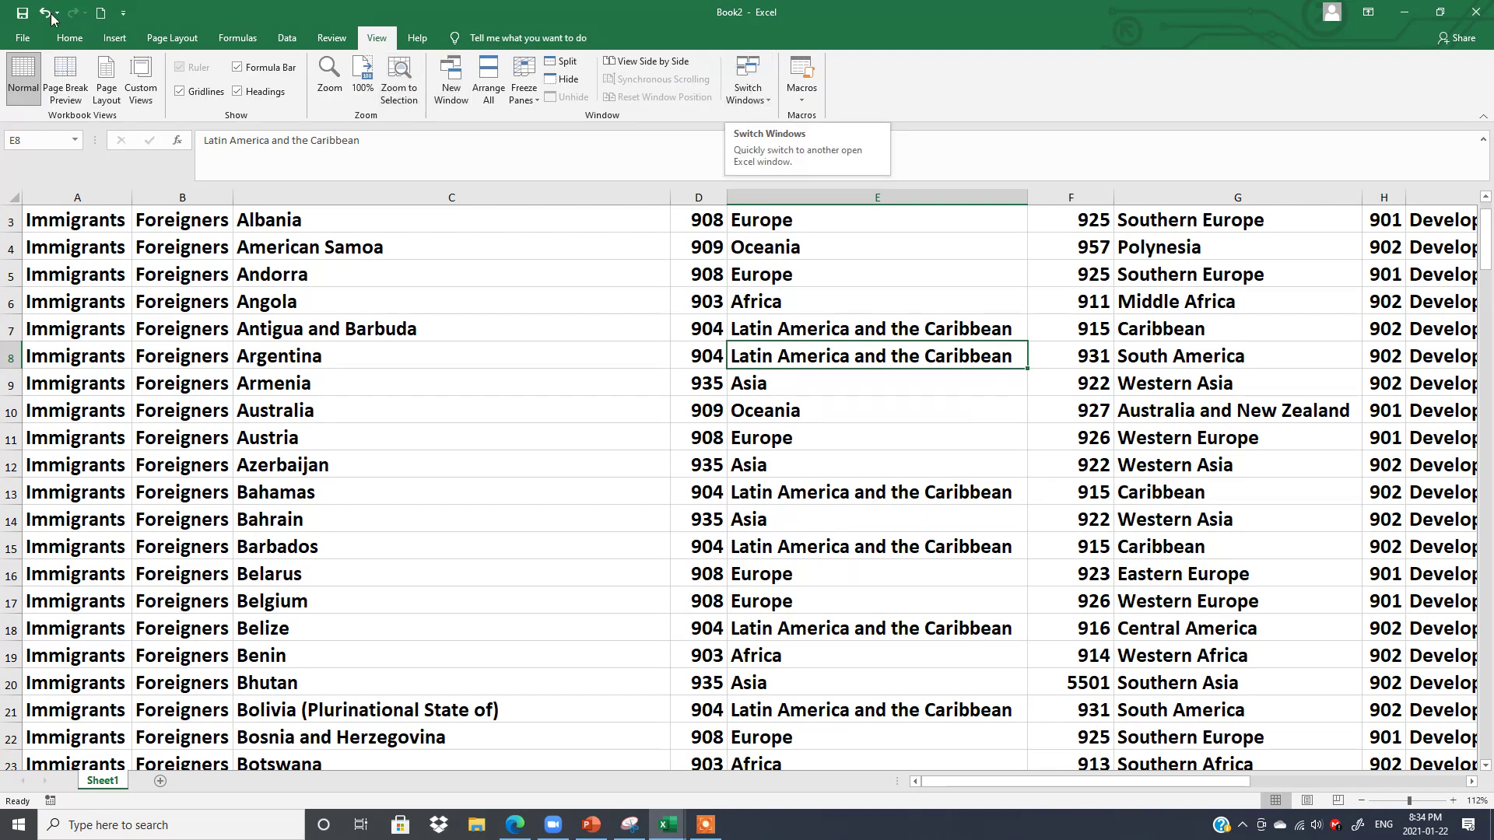
pyautogui.click(70, 37)
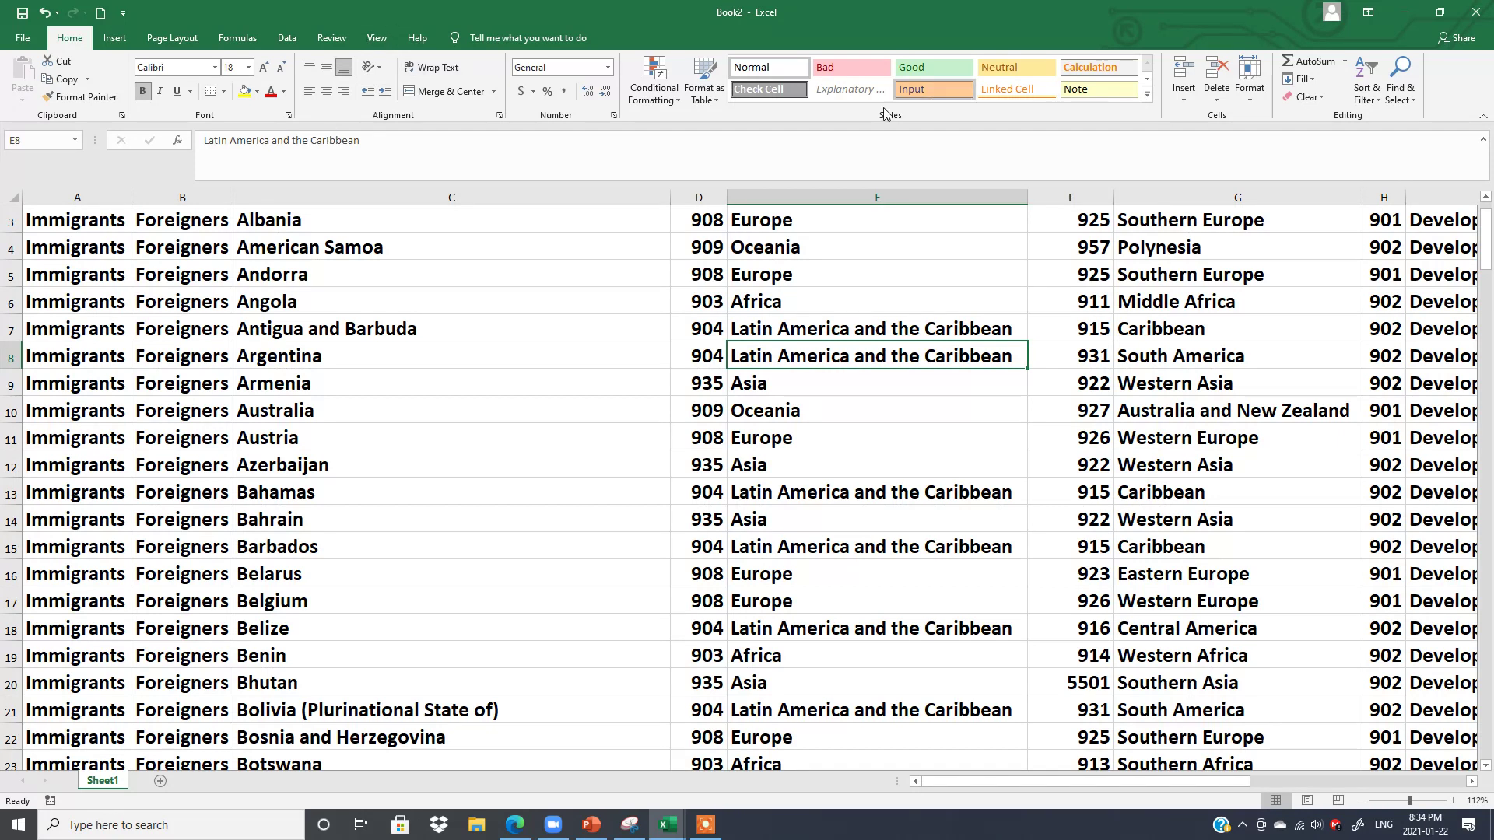
pyautogui.rightClick(471, 108)
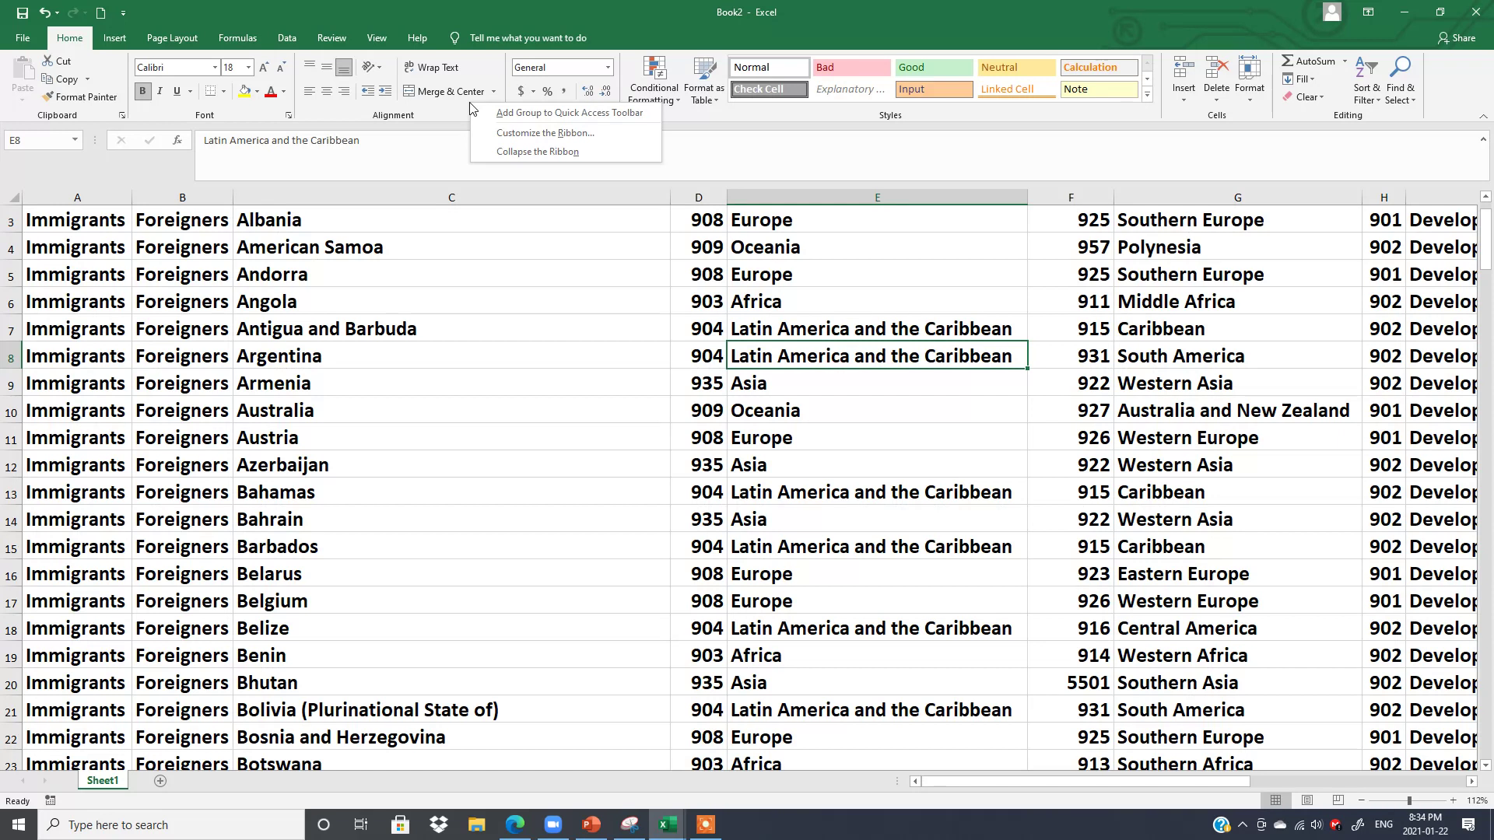
pyautogui.click(586, 132)
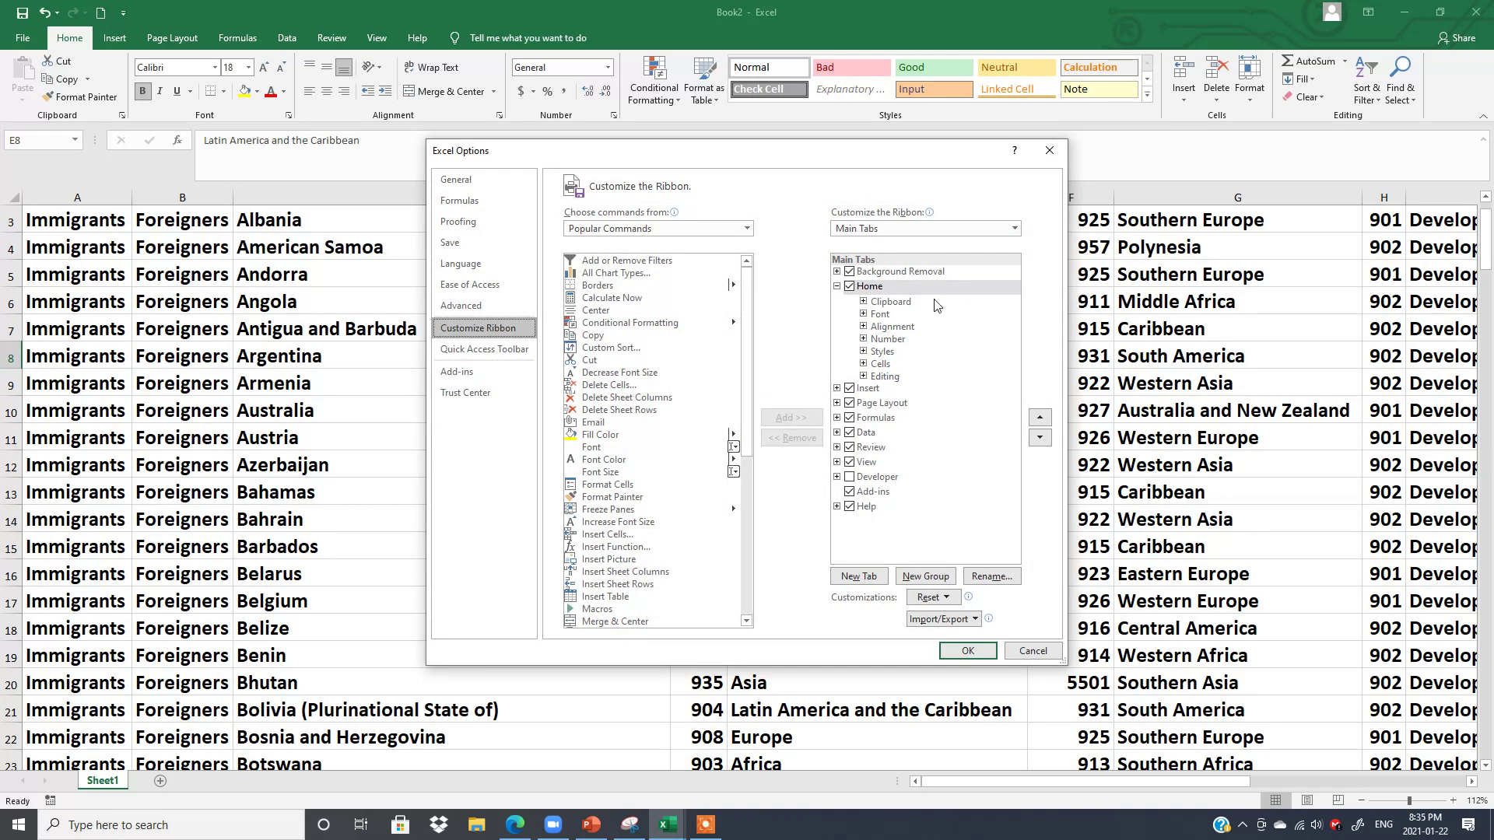
# Expand and collapse the Home tab with its Font and Clipboard groups, then select the Help tab
pyautogui.click(837, 286)
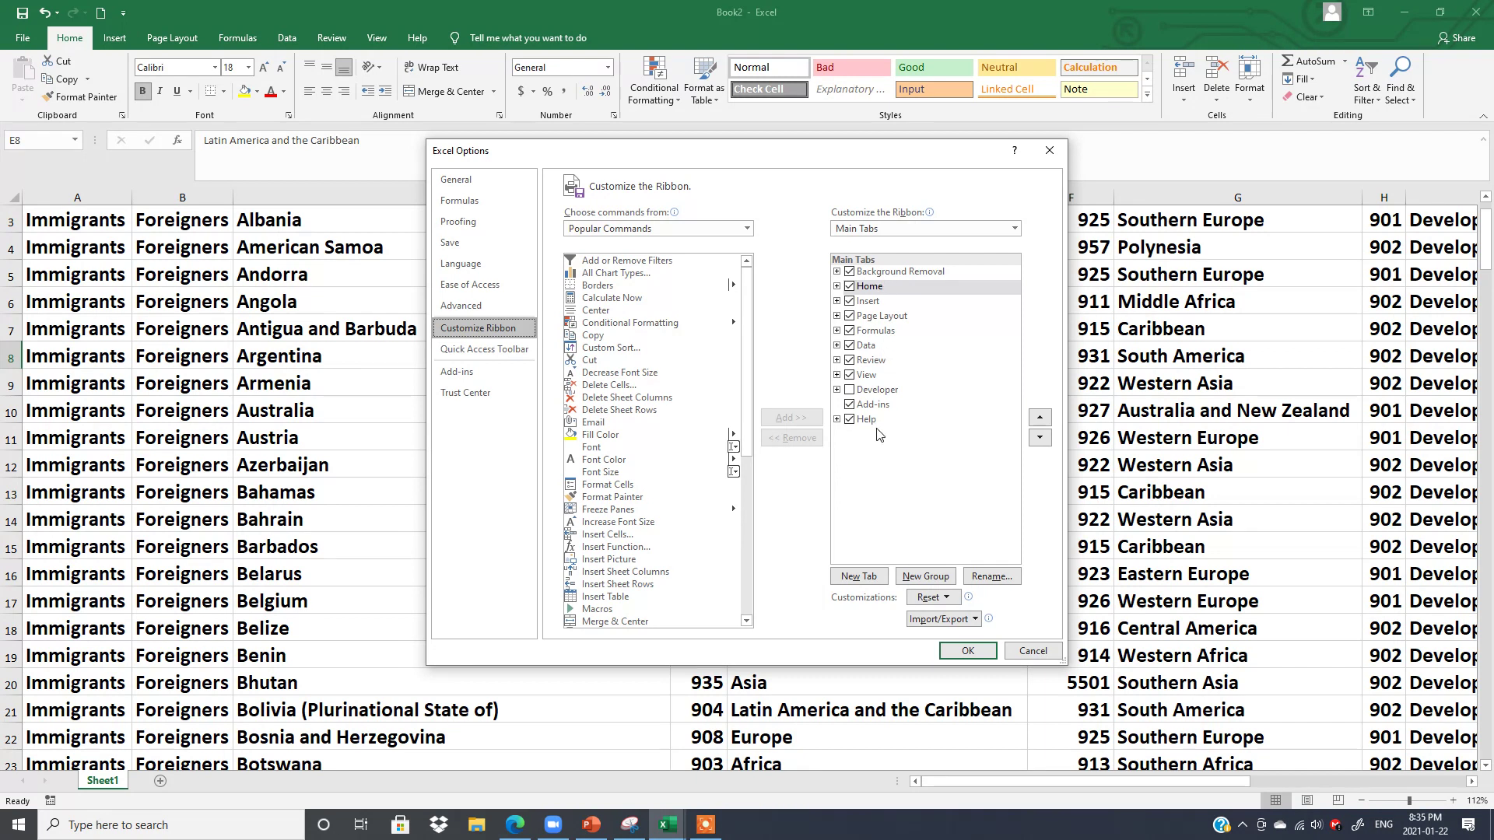
pyautogui.click(836, 288)
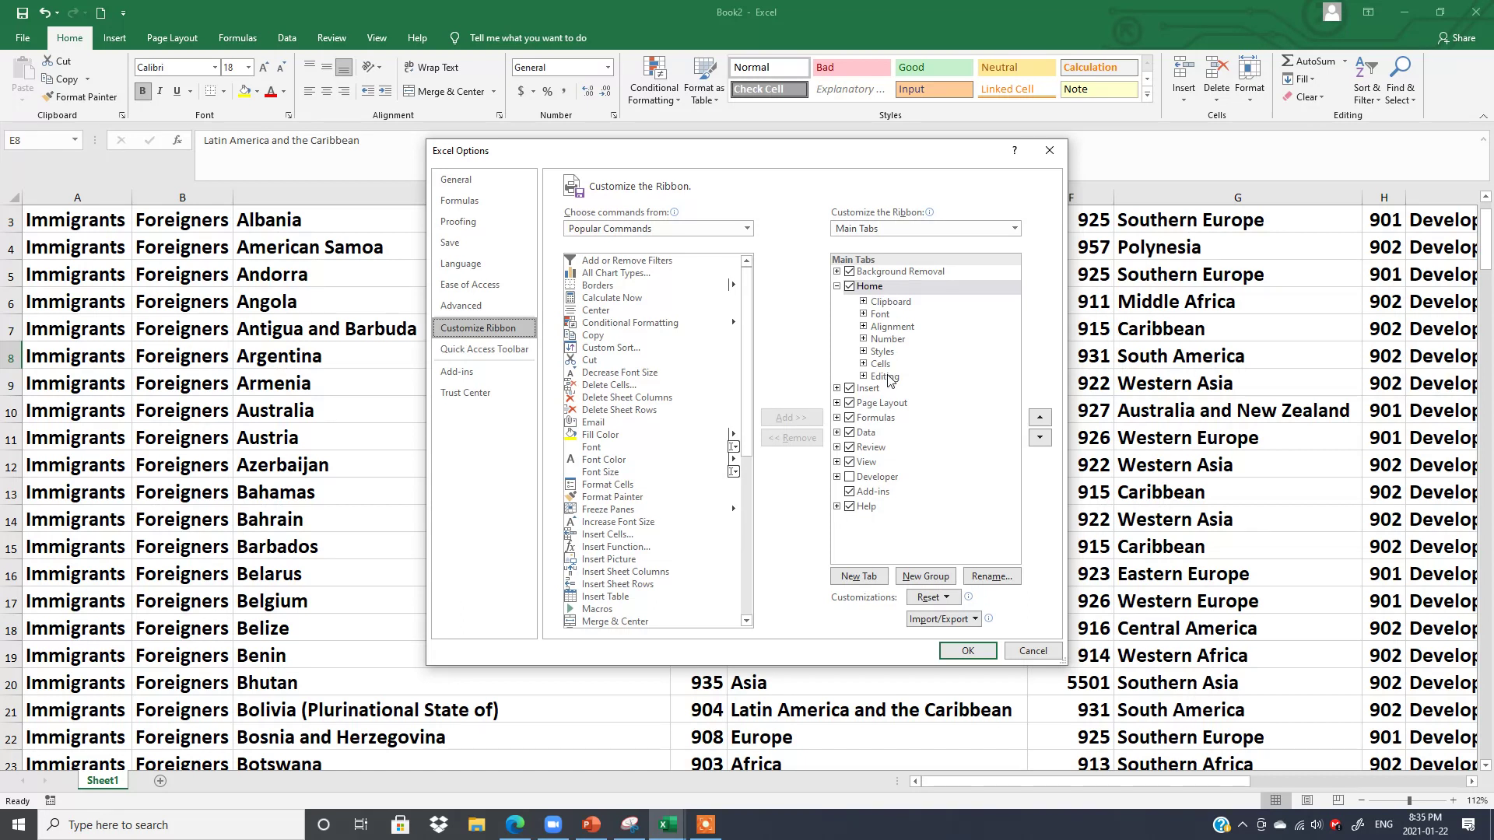
pyautogui.click(863, 314)
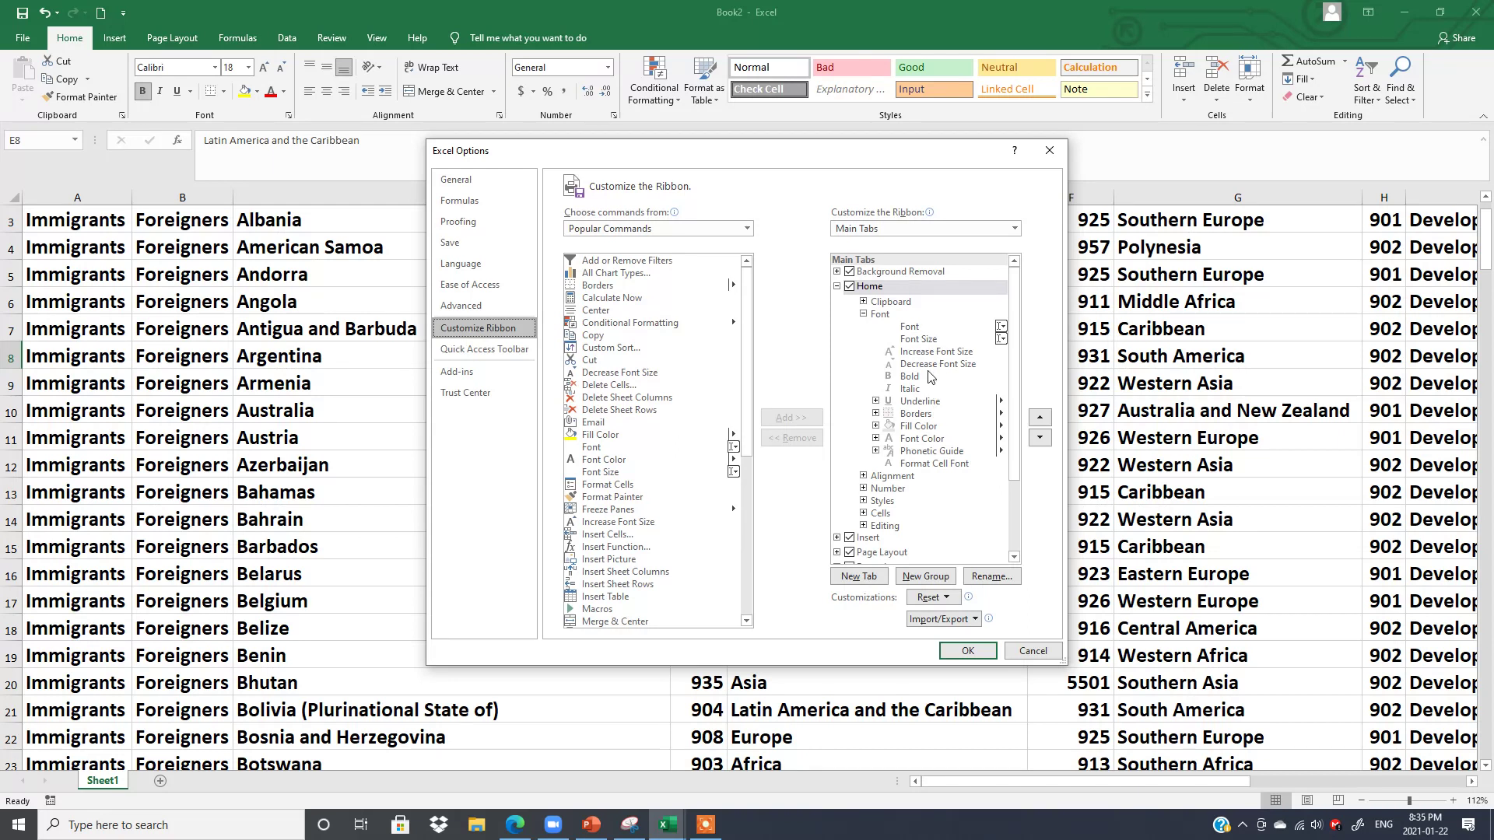
pyautogui.click(863, 302)
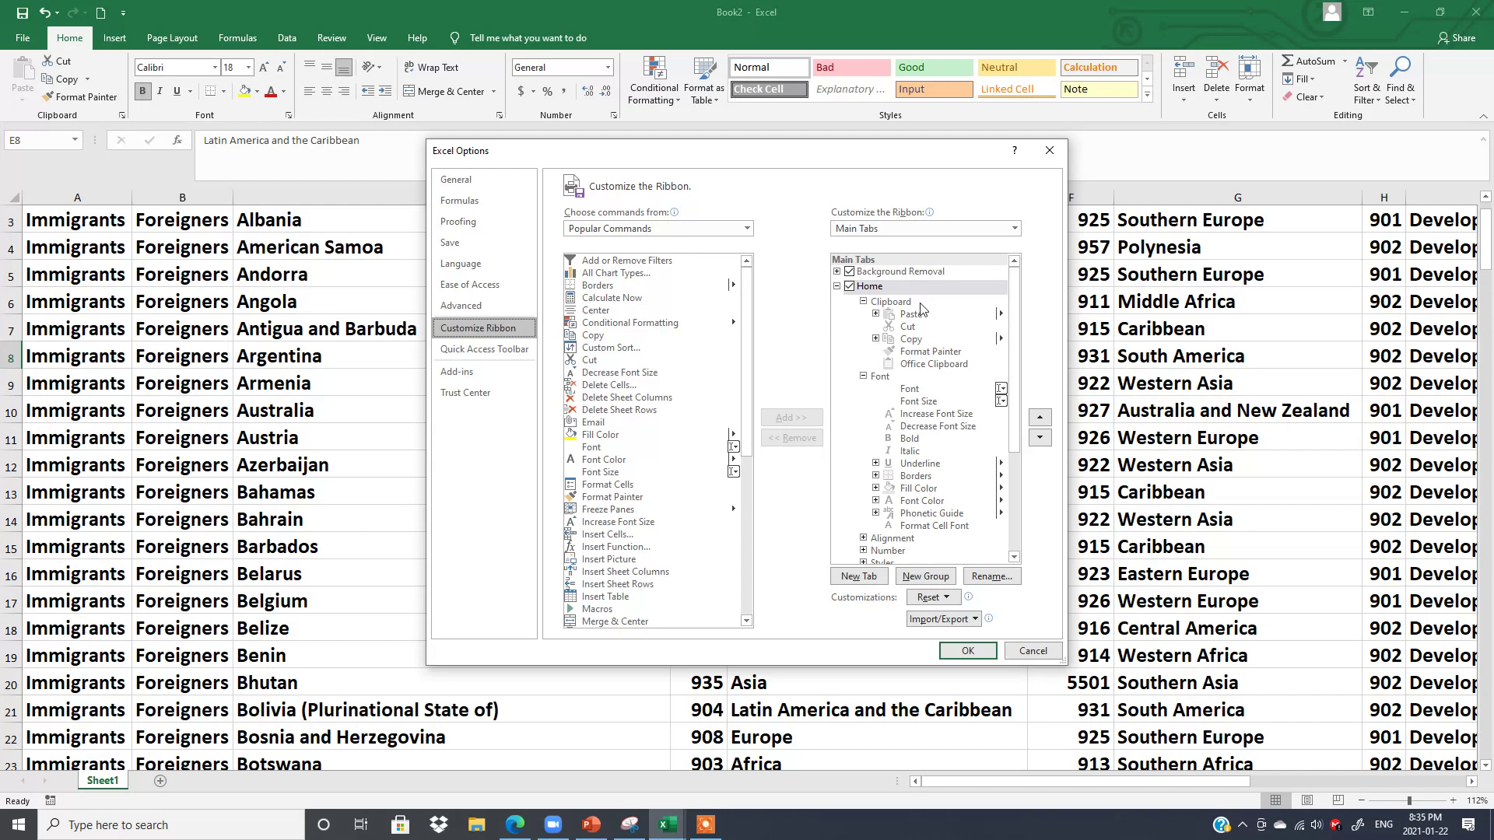
pyautogui.click(863, 301)
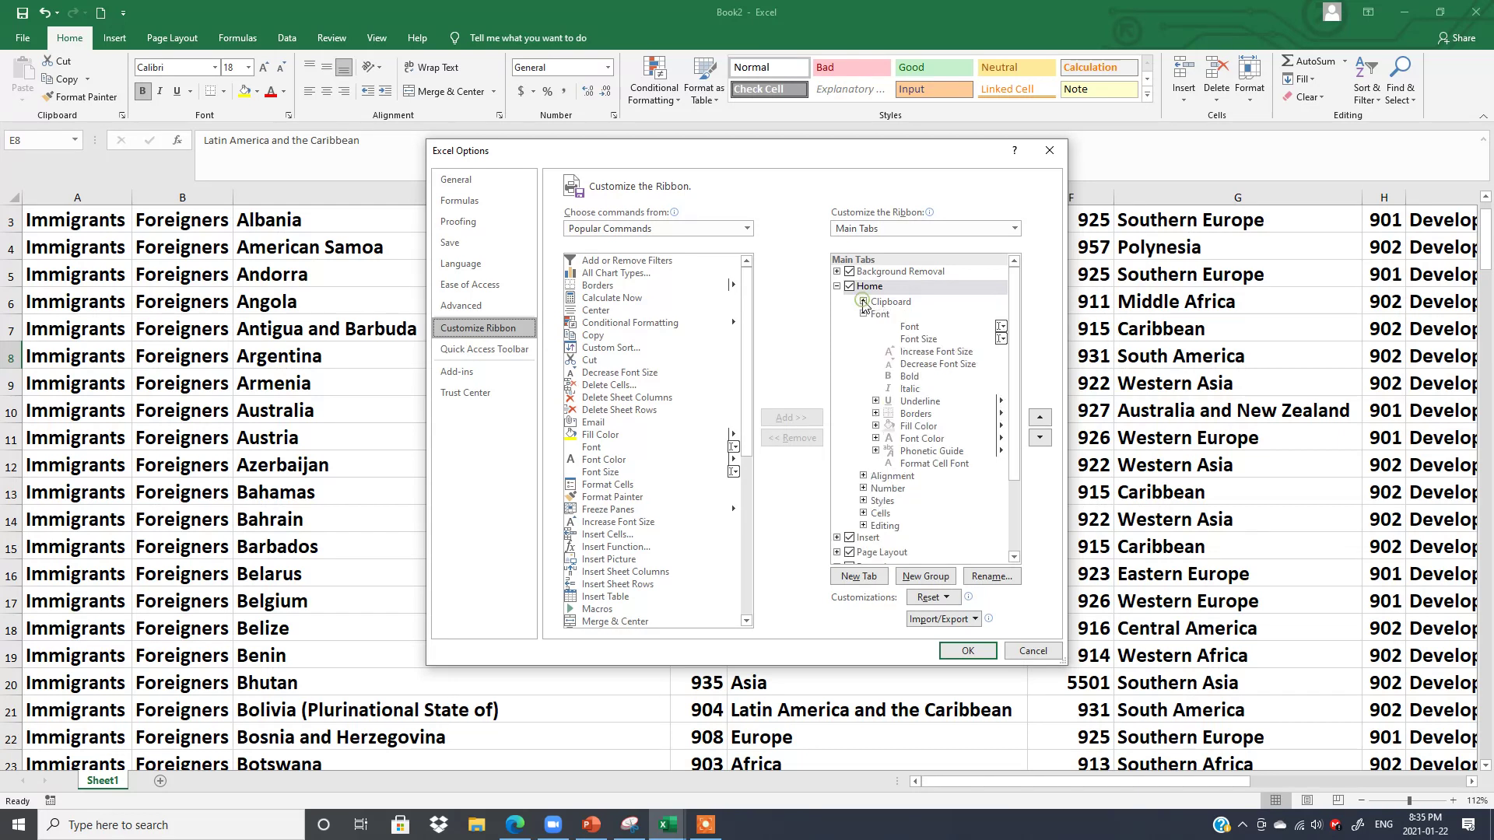
pyautogui.click(863, 313)
pyautogui.click(837, 287)
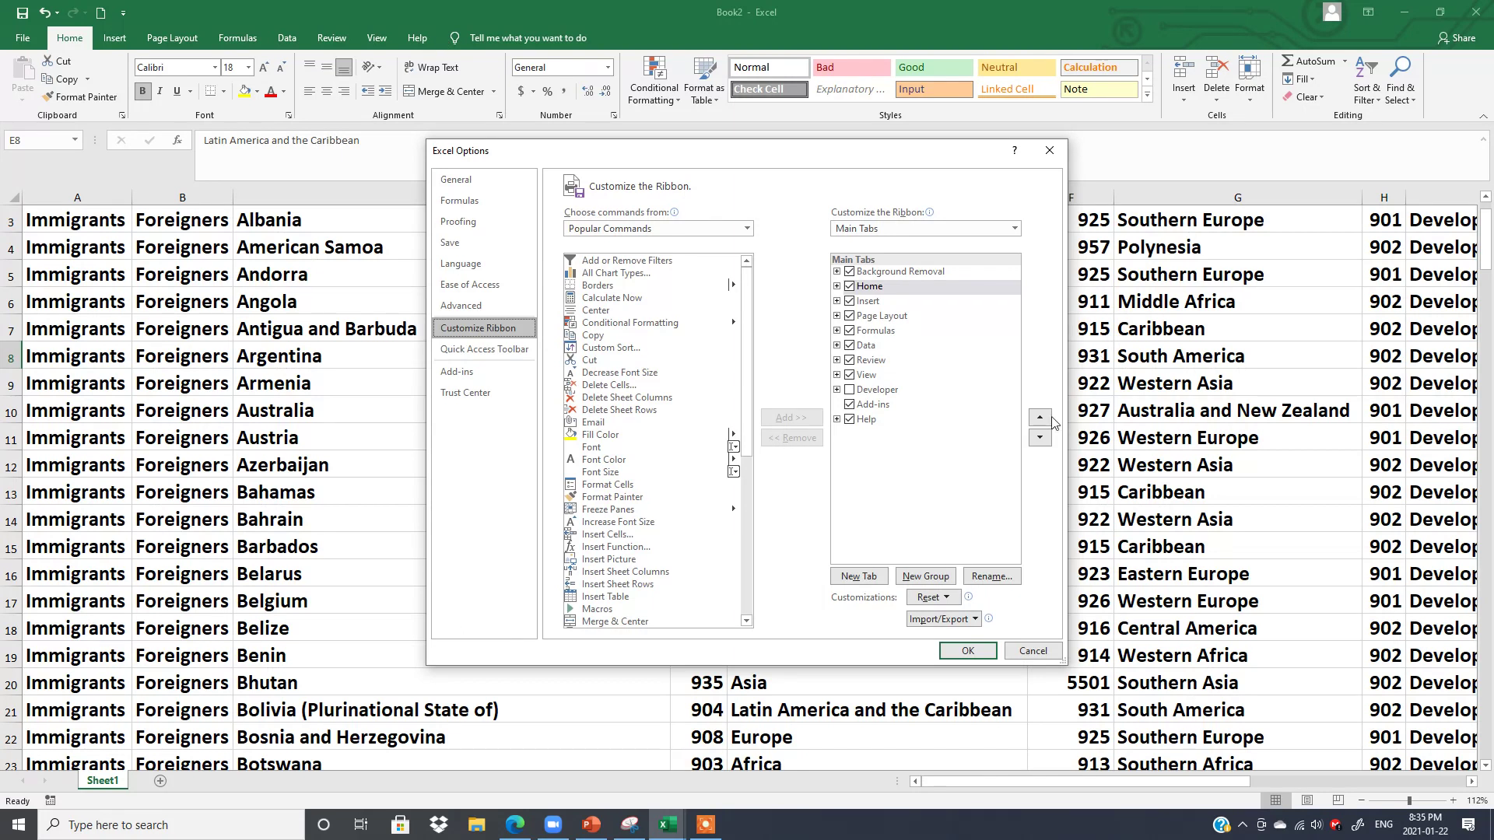
pyautogui.click(872, 424)
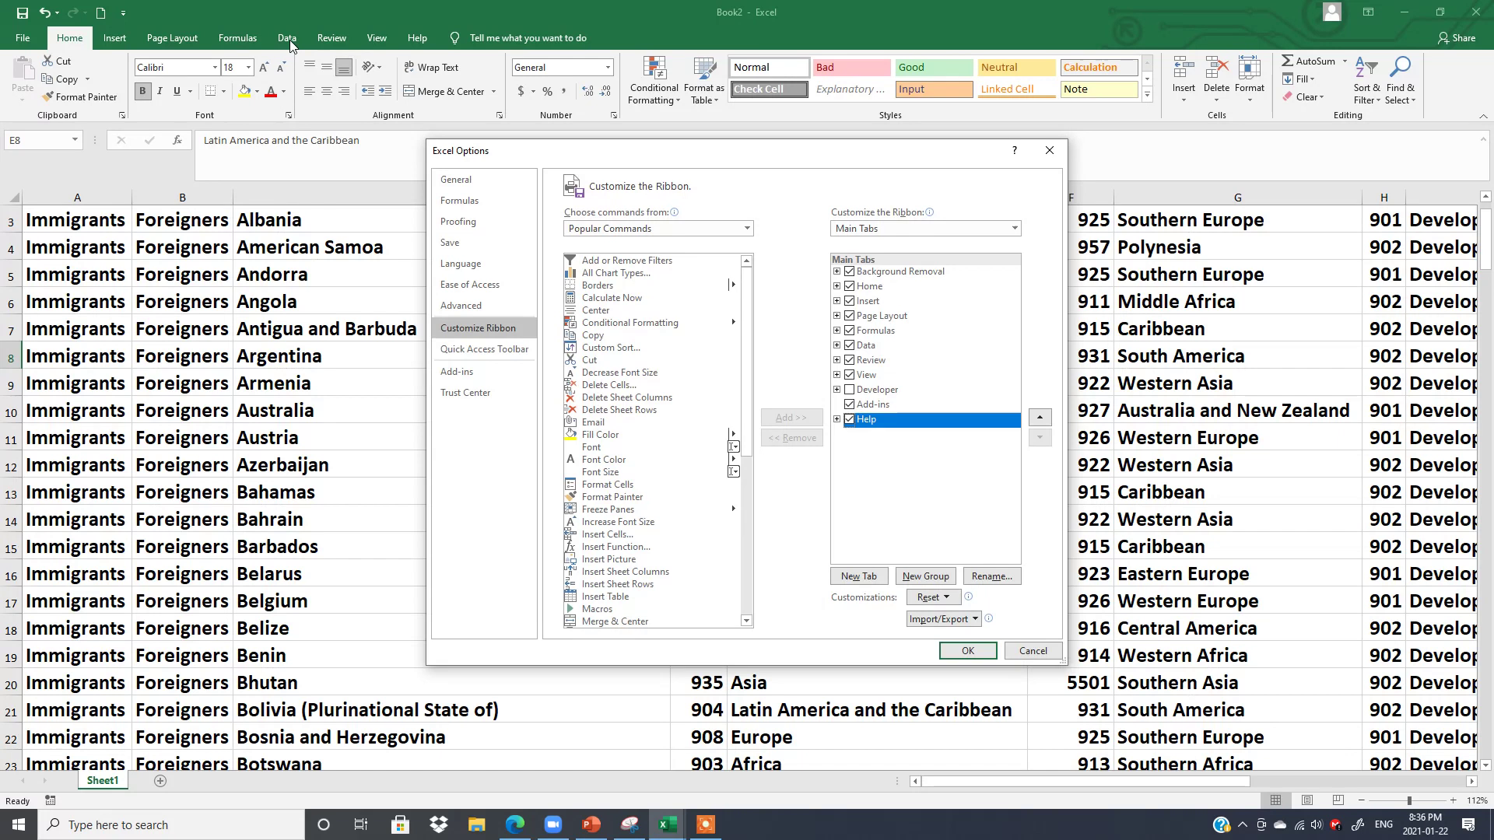
# Insert a New Tab (Custom) with a New Group right after Formulas, and select it
pyautogui.click(878, 333)
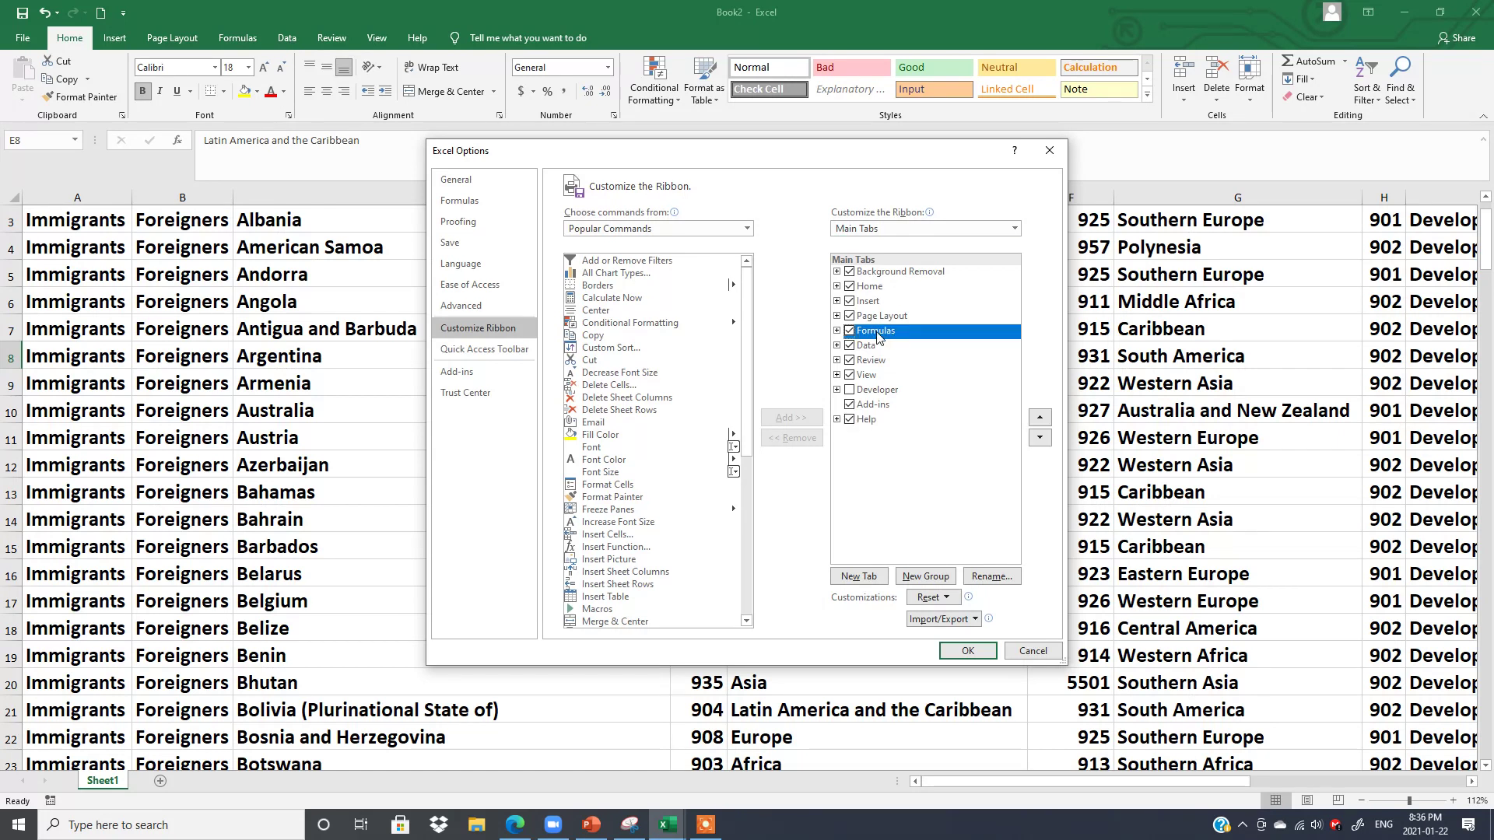
pyautogui.click(860, 577)
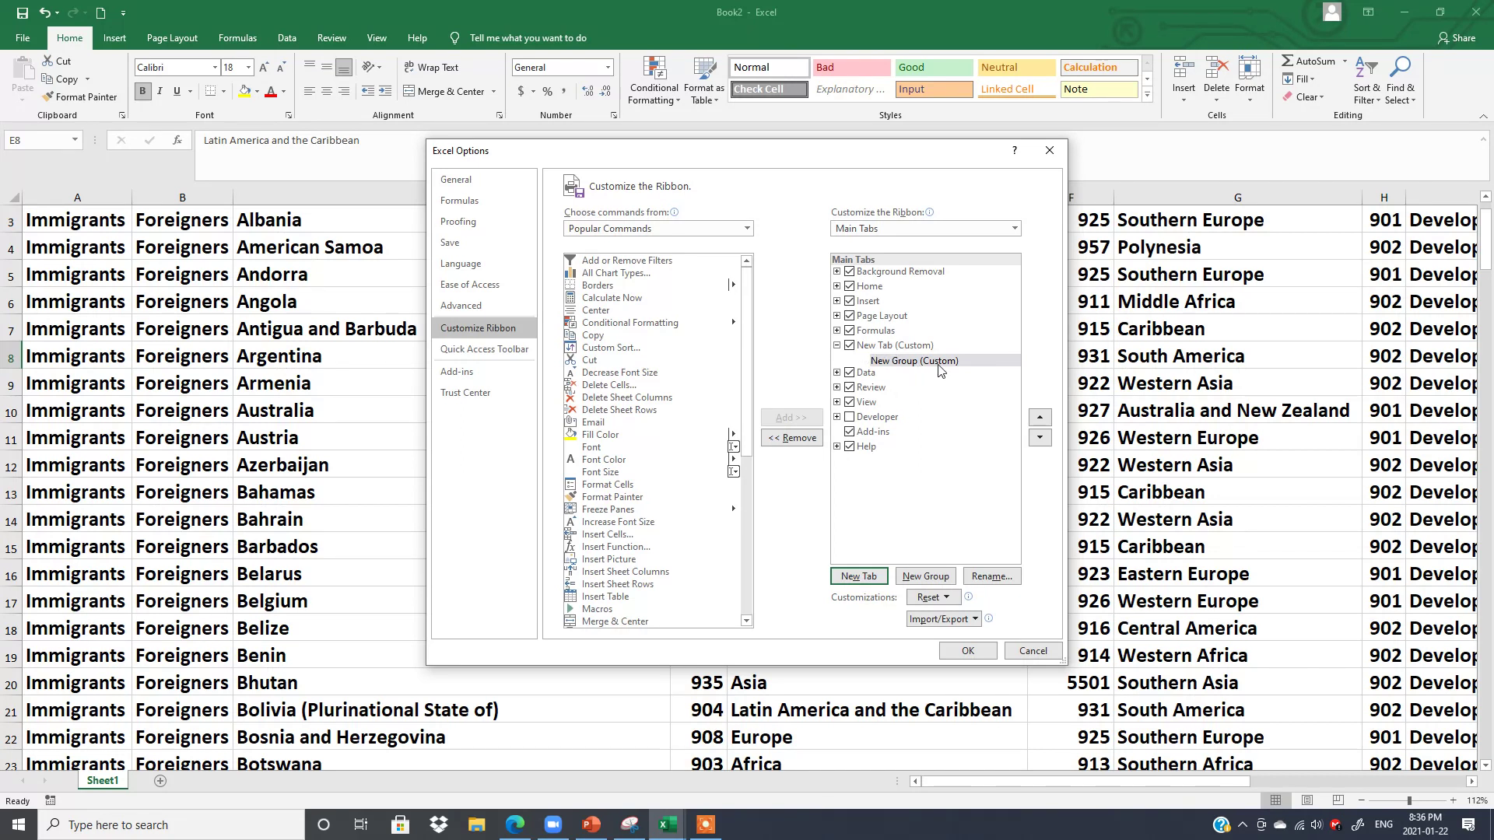
pyautogui.click(877, 347)
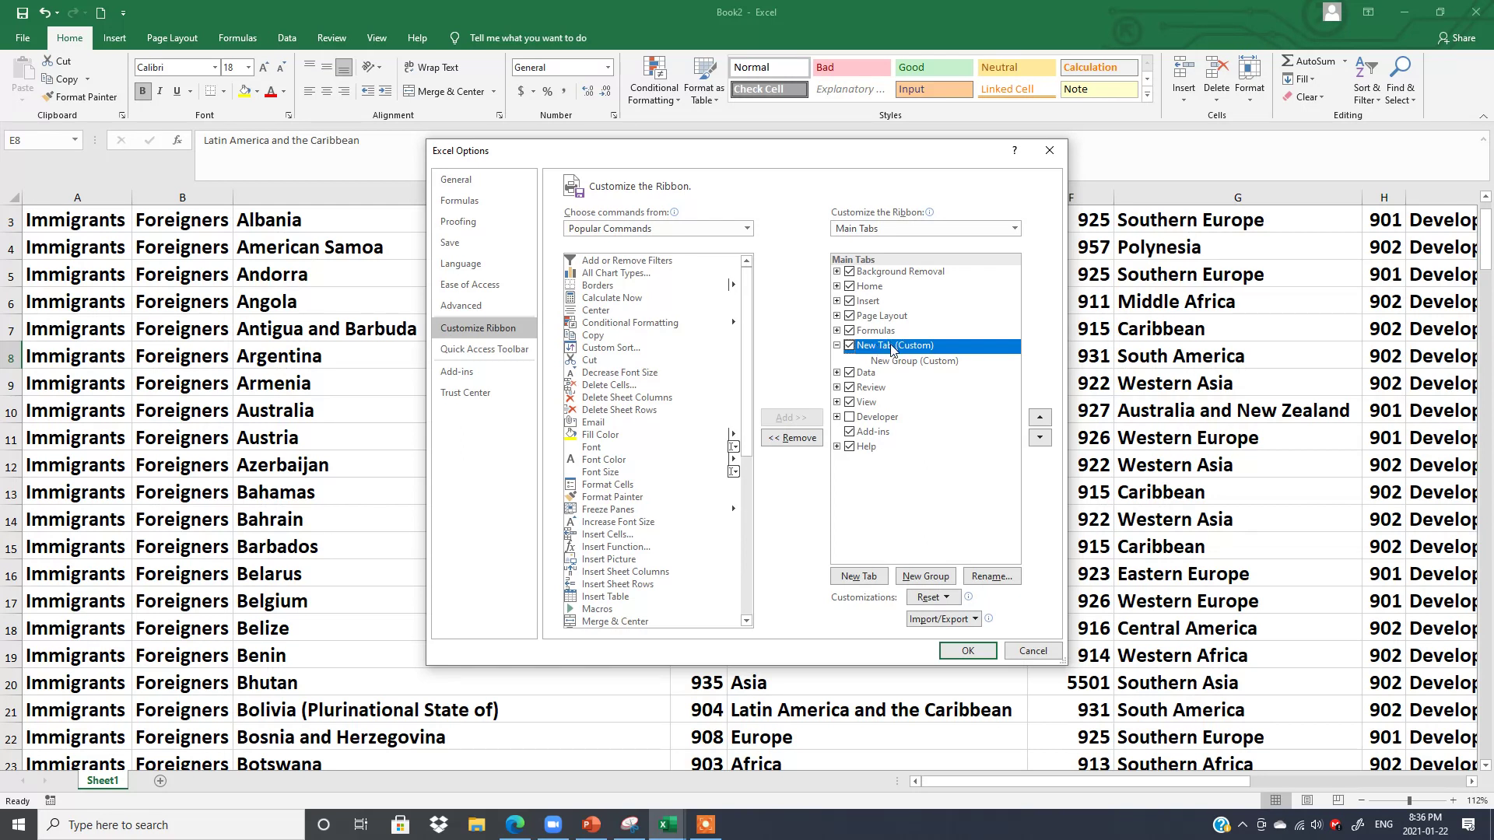
# Rename New Tab (Custom) to 'Practice', then select its New Group (Custom)
pyautogui.rightClick(891, 349)
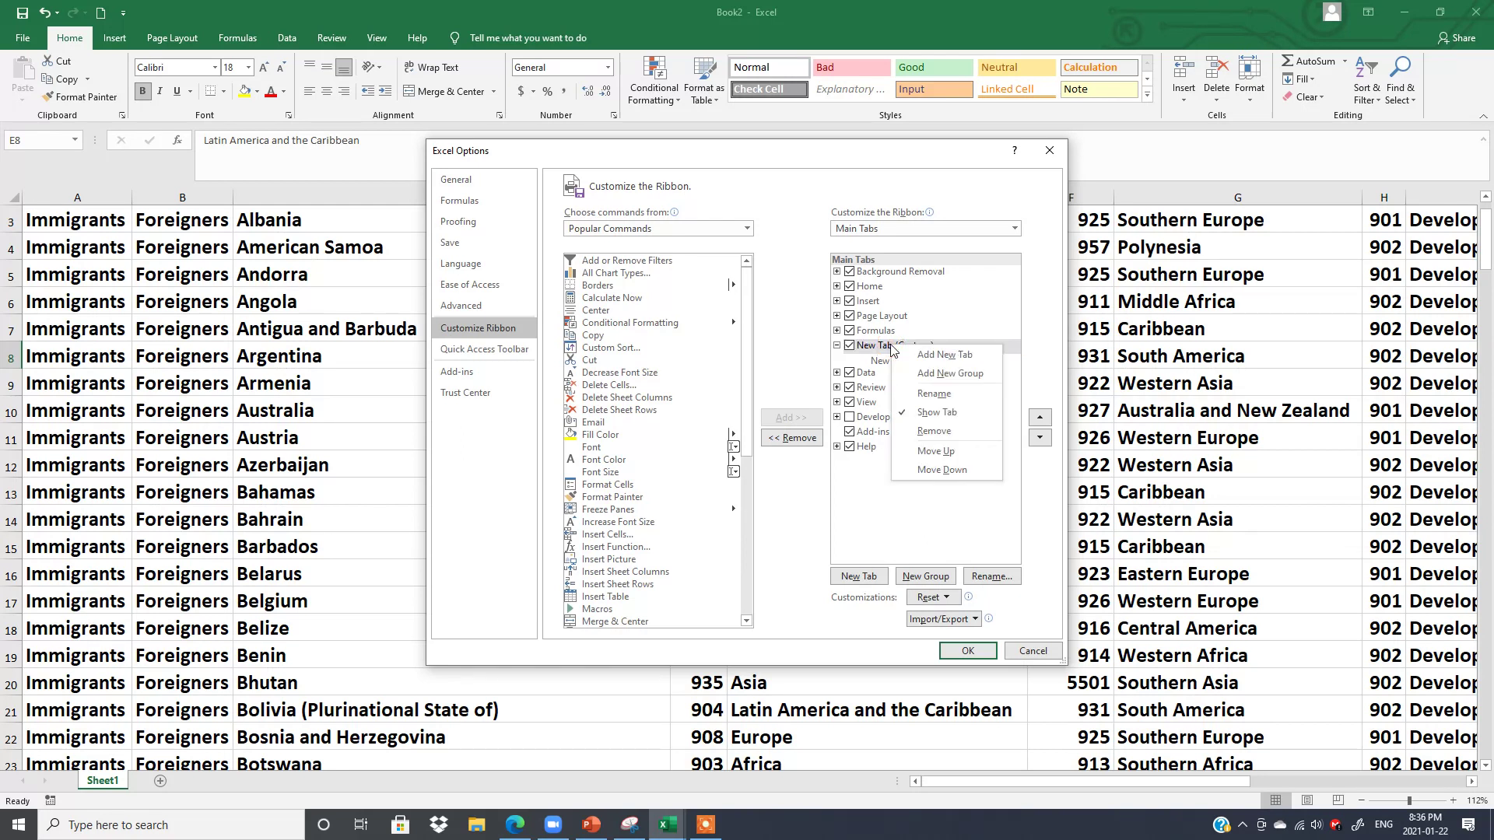
pyautogui.click(936, 395)
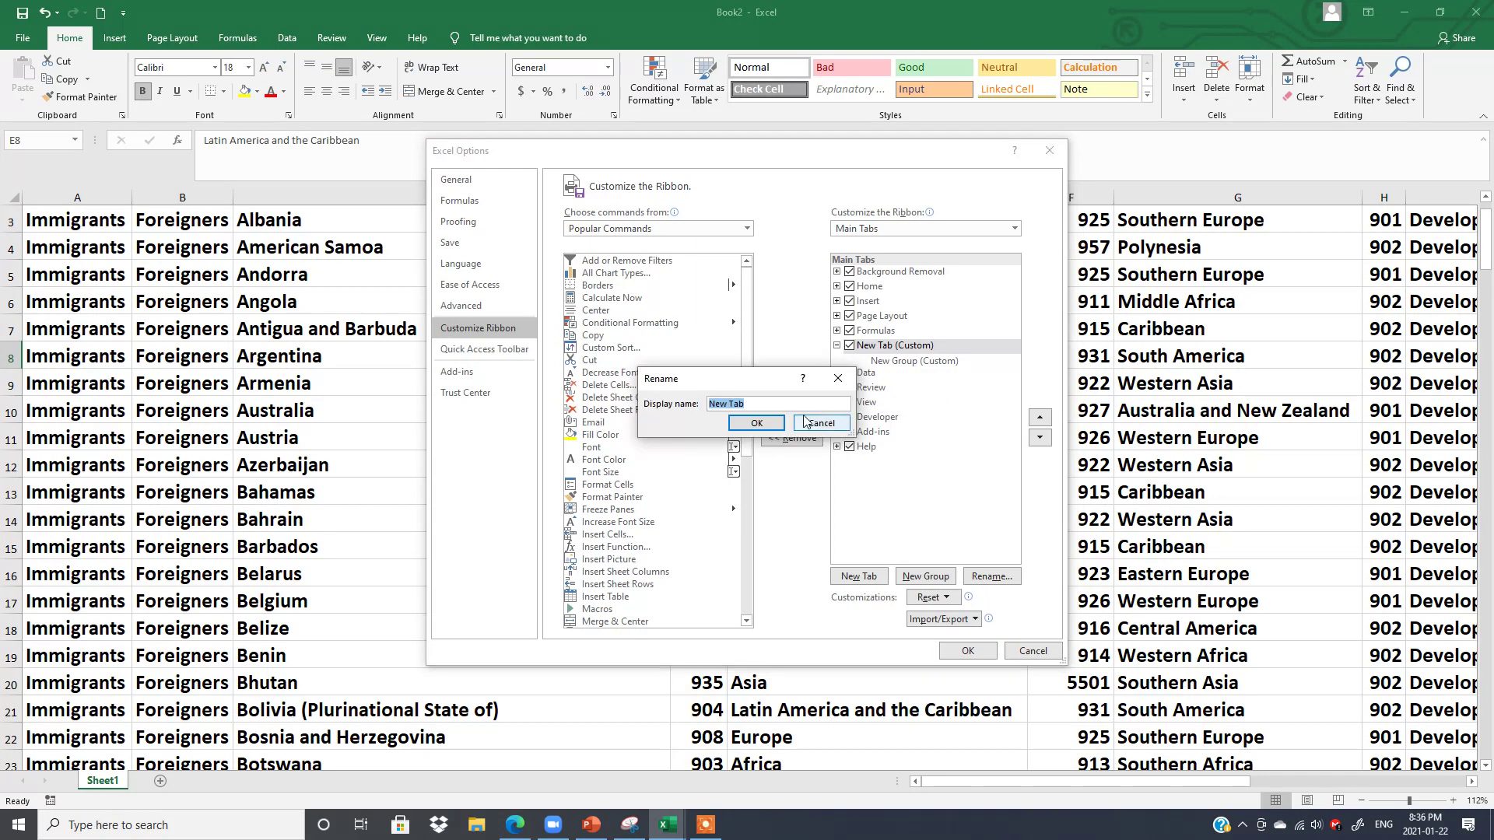
pyautogui.write('P')
pyautogui.click(746, 426)
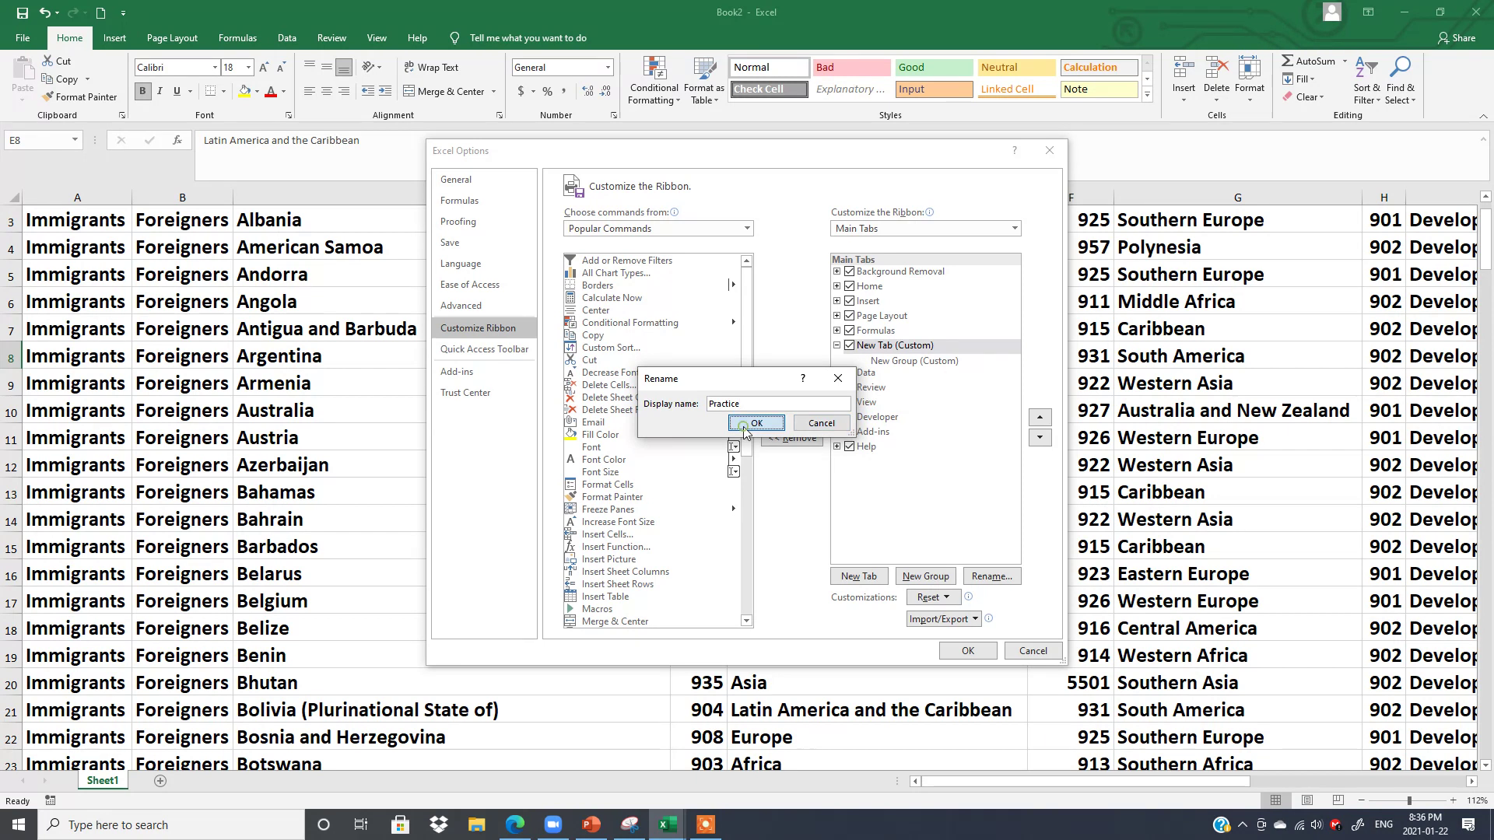
pyautogui.click(895, 364)
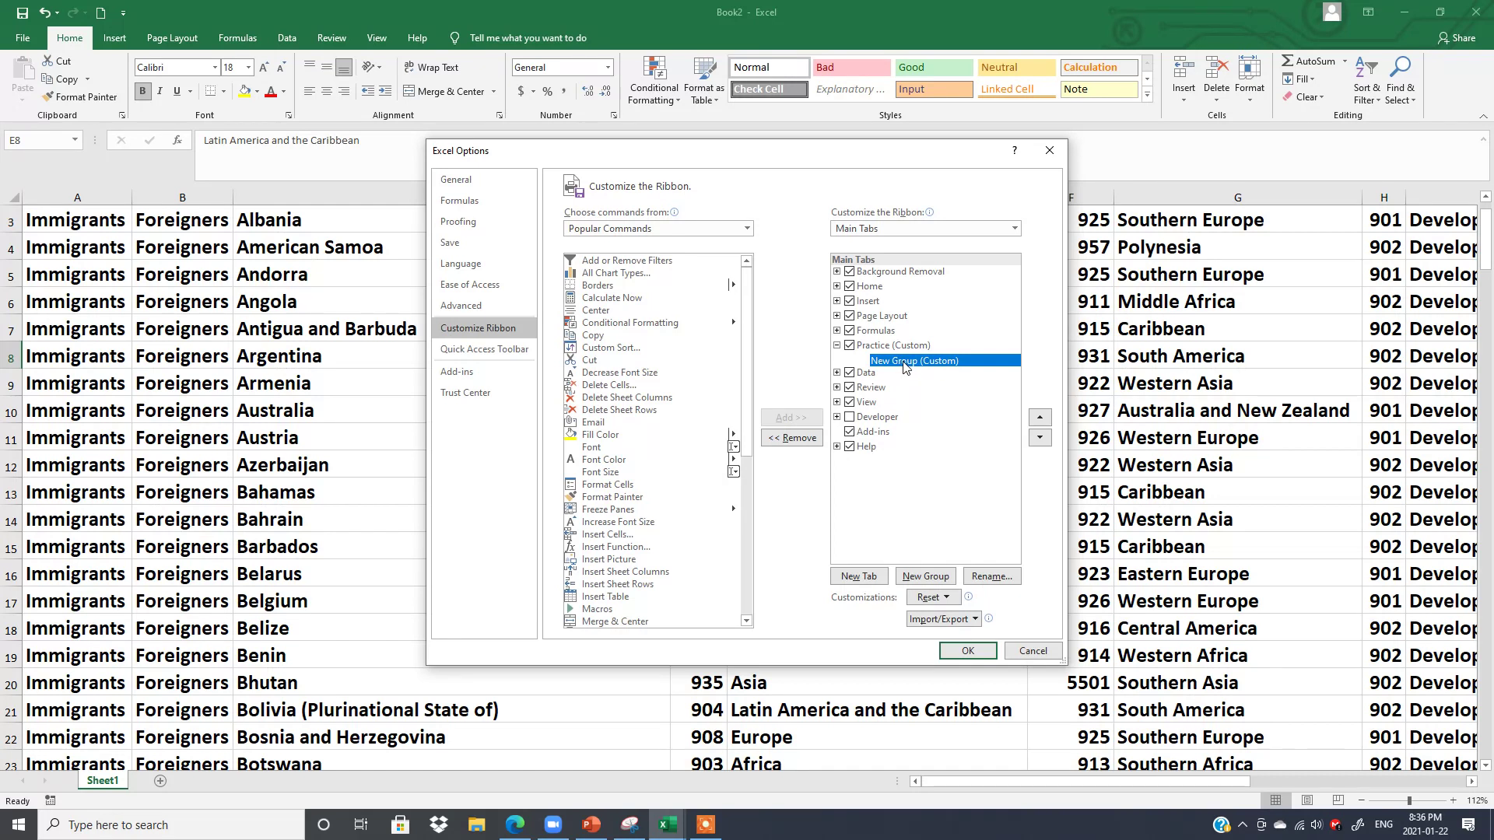
# Rename New Group (Custom) on the Practice tab to a personal name, after cancelling a first attempt
pyautogui.rightClick(906, 368)
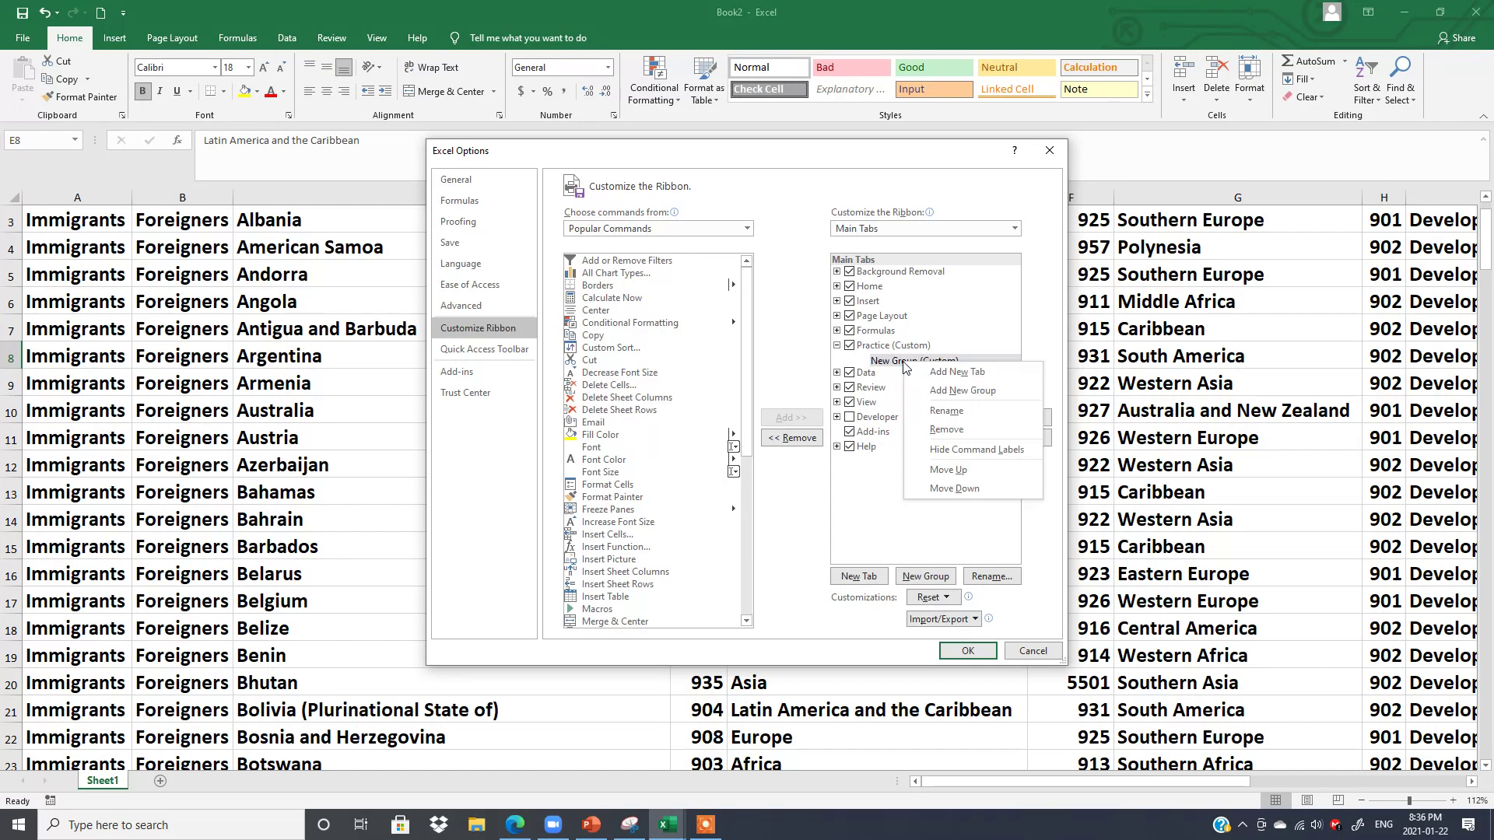
pyautogui.click(945, 411)
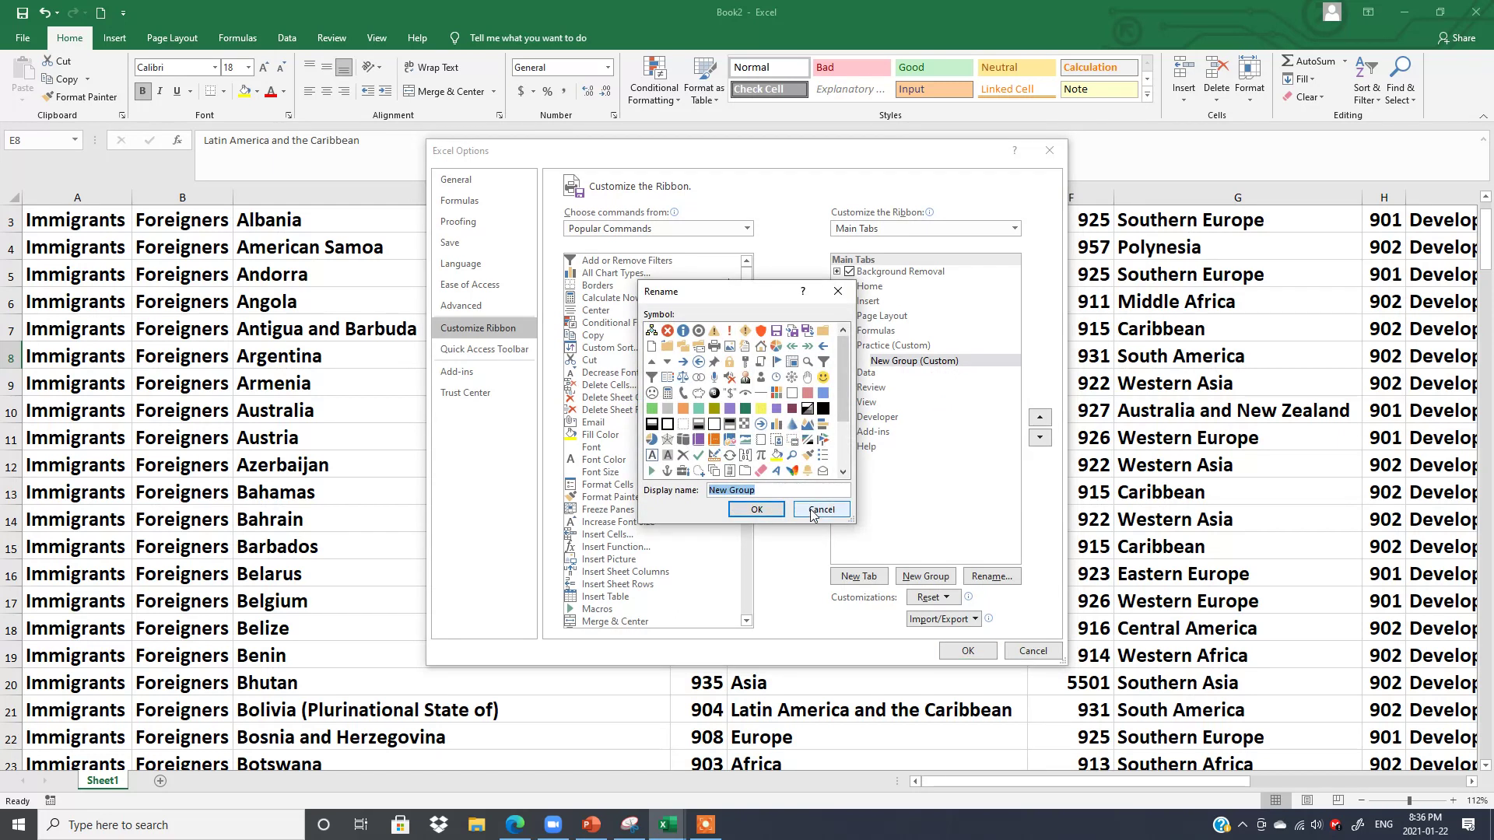
pyautogui.click(812, 510)
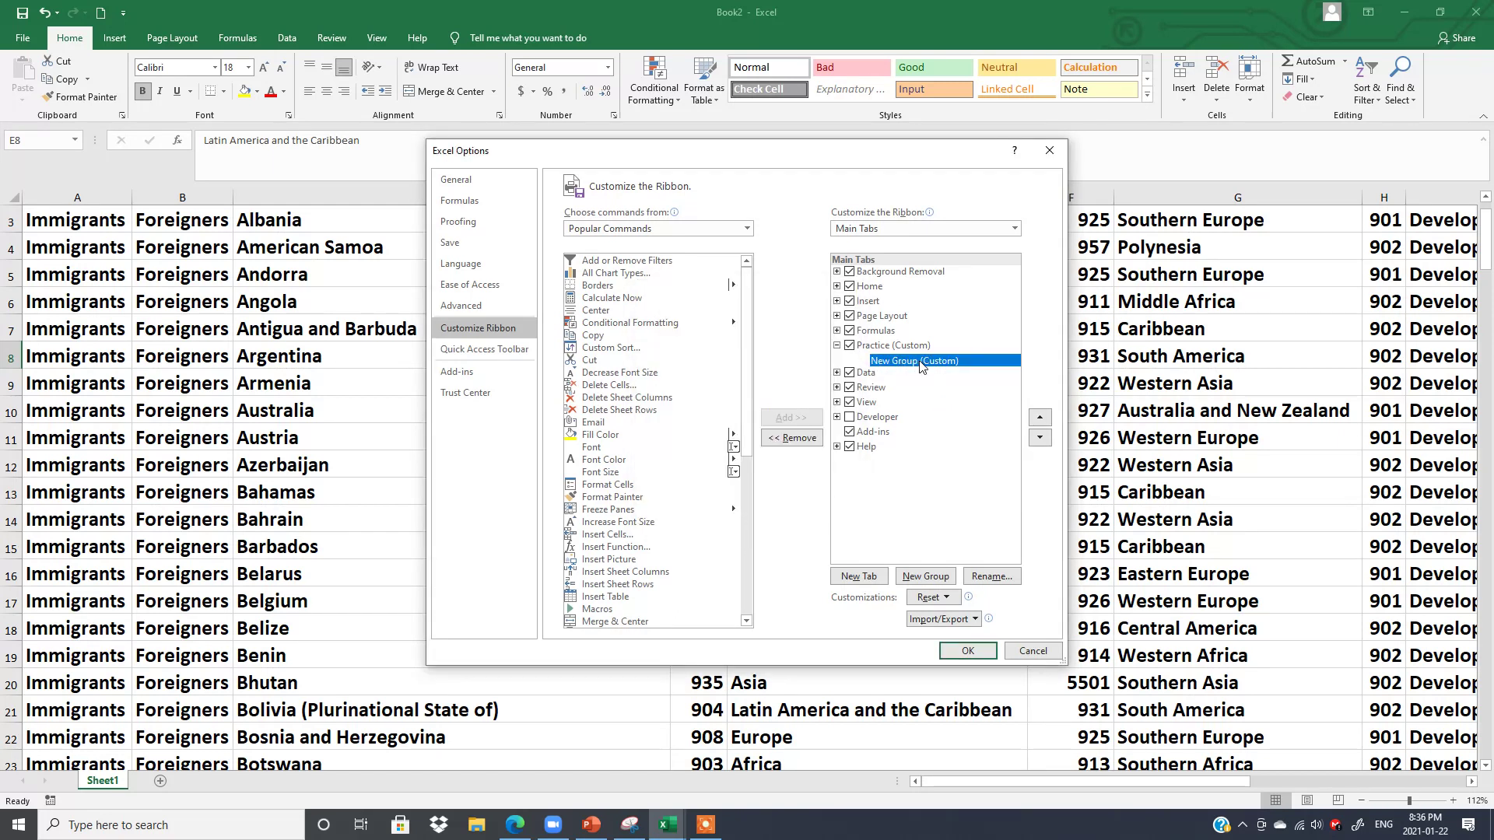
pyautogui.click(987, 578)
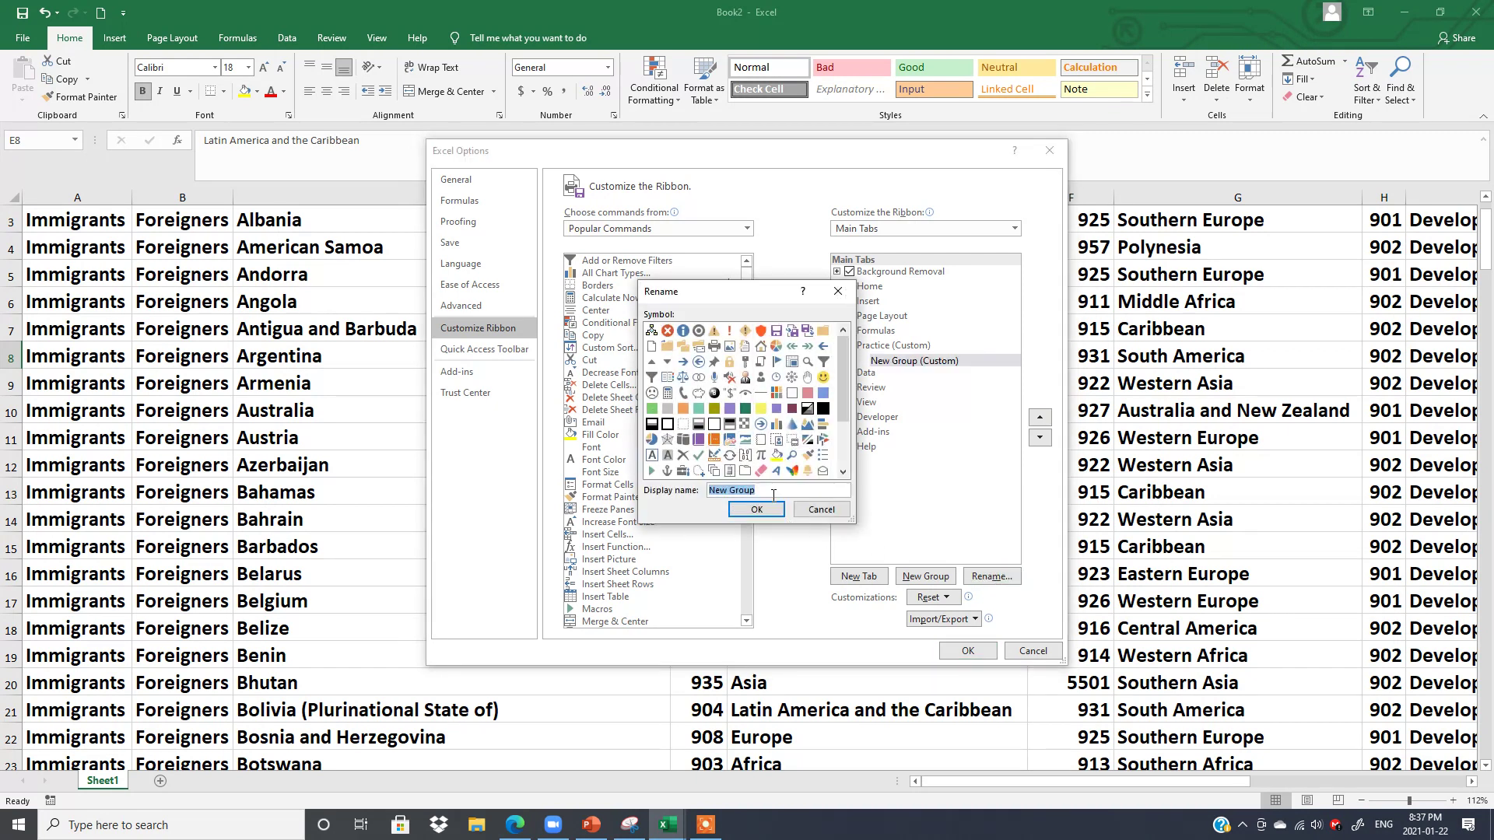
pyautogui.write('Saima')
pyautogui.click(756, 511)
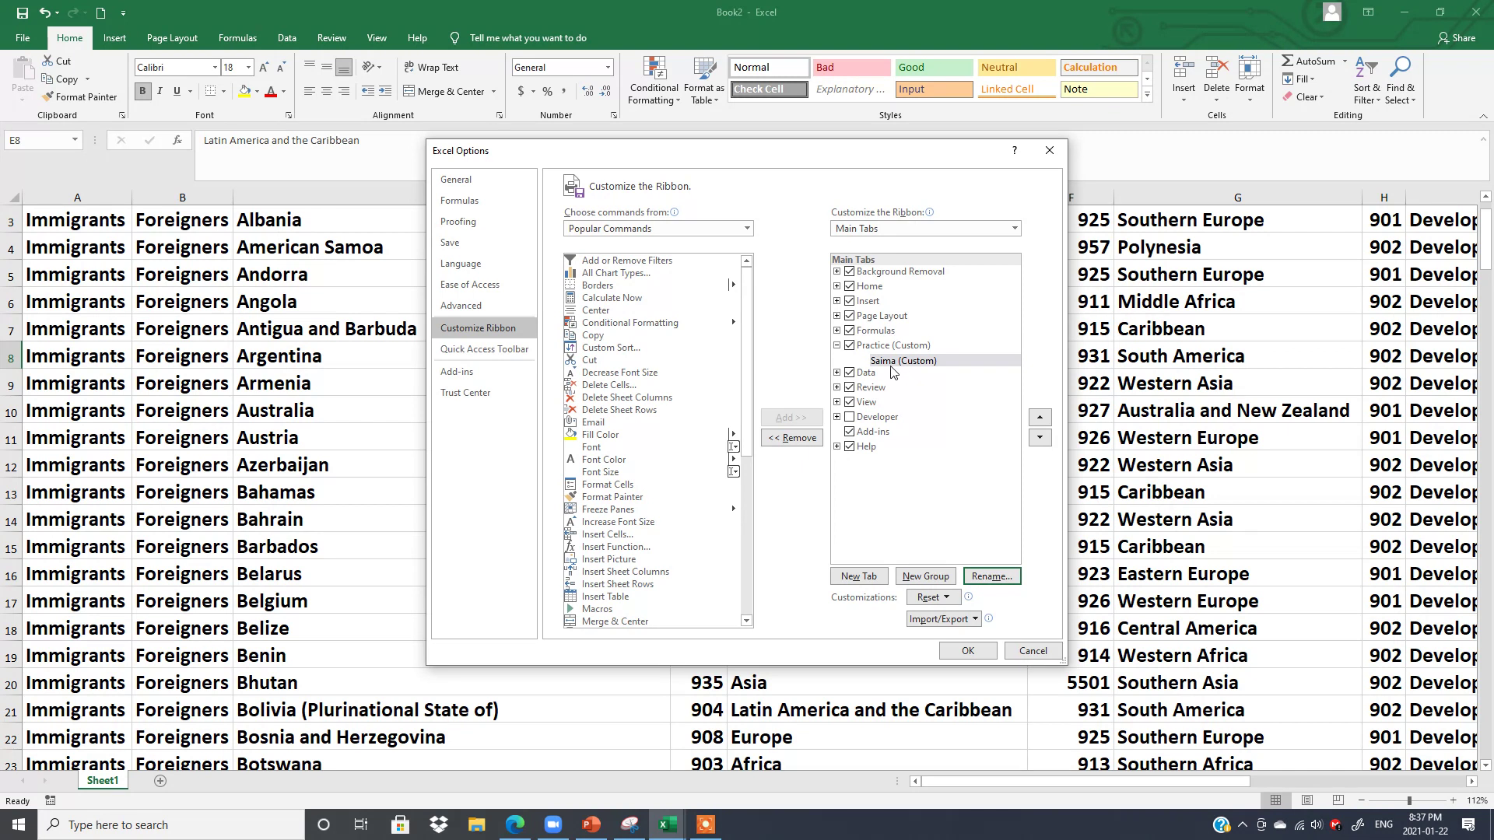
# Add Fill Color and Font Size to the Practice tab's custom group, then apply with OK
pyautogui.click(607, 438)
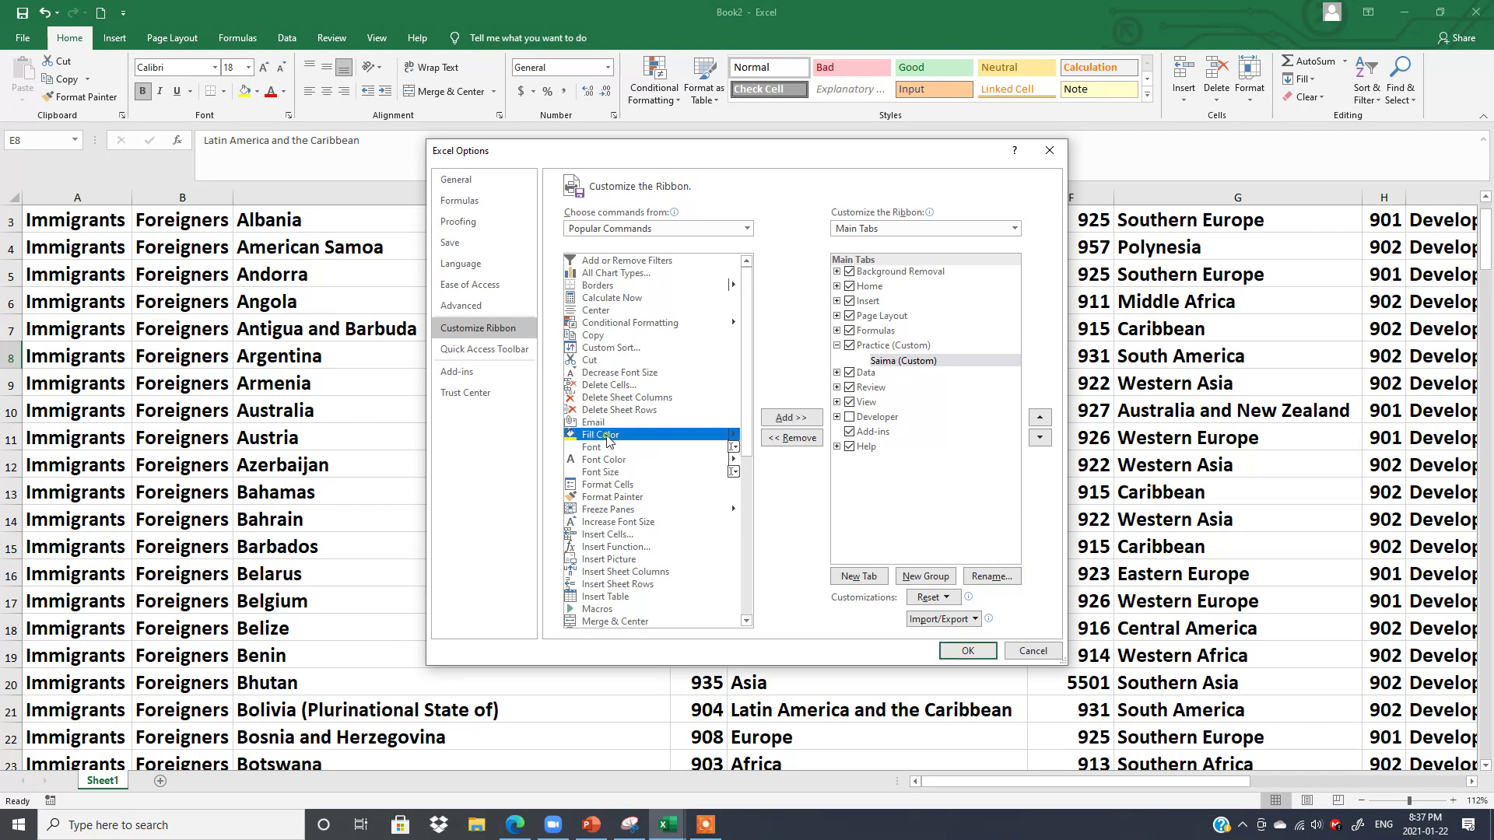
pyautogui.click(792, 420)
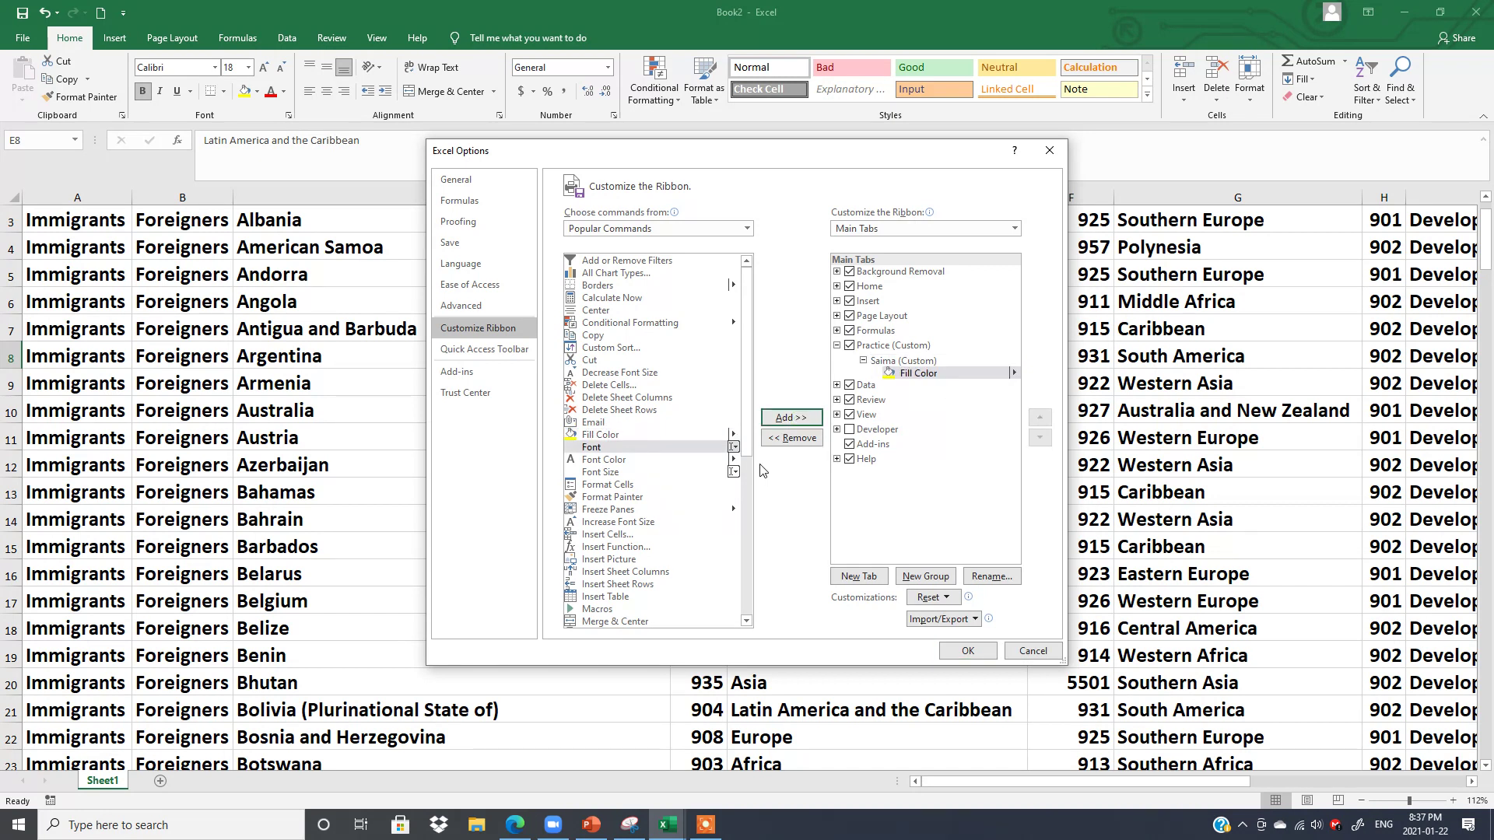
pyautogui.click(611, 474)
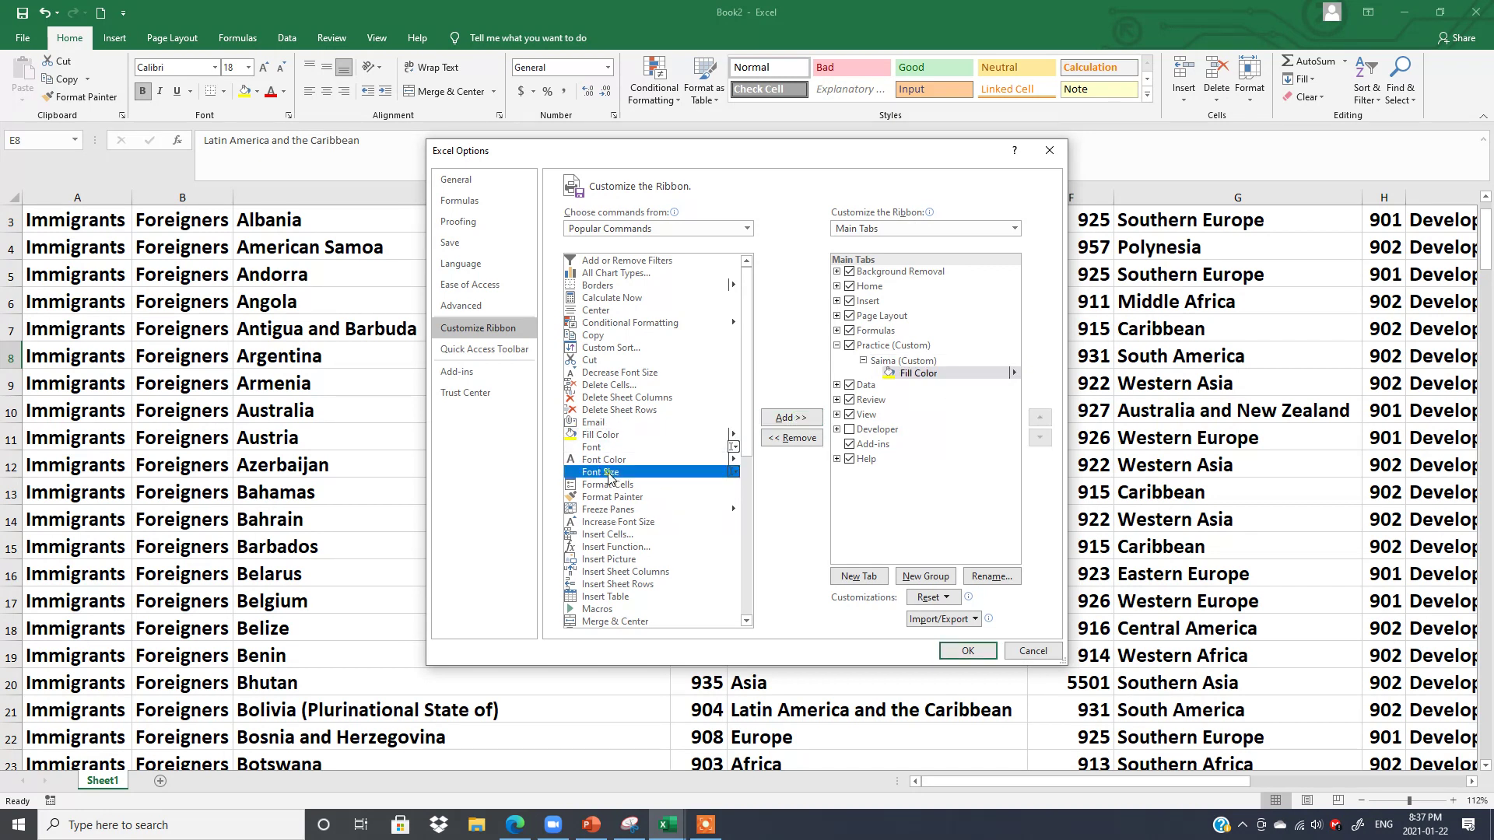
pyautogui.click(803, 420)
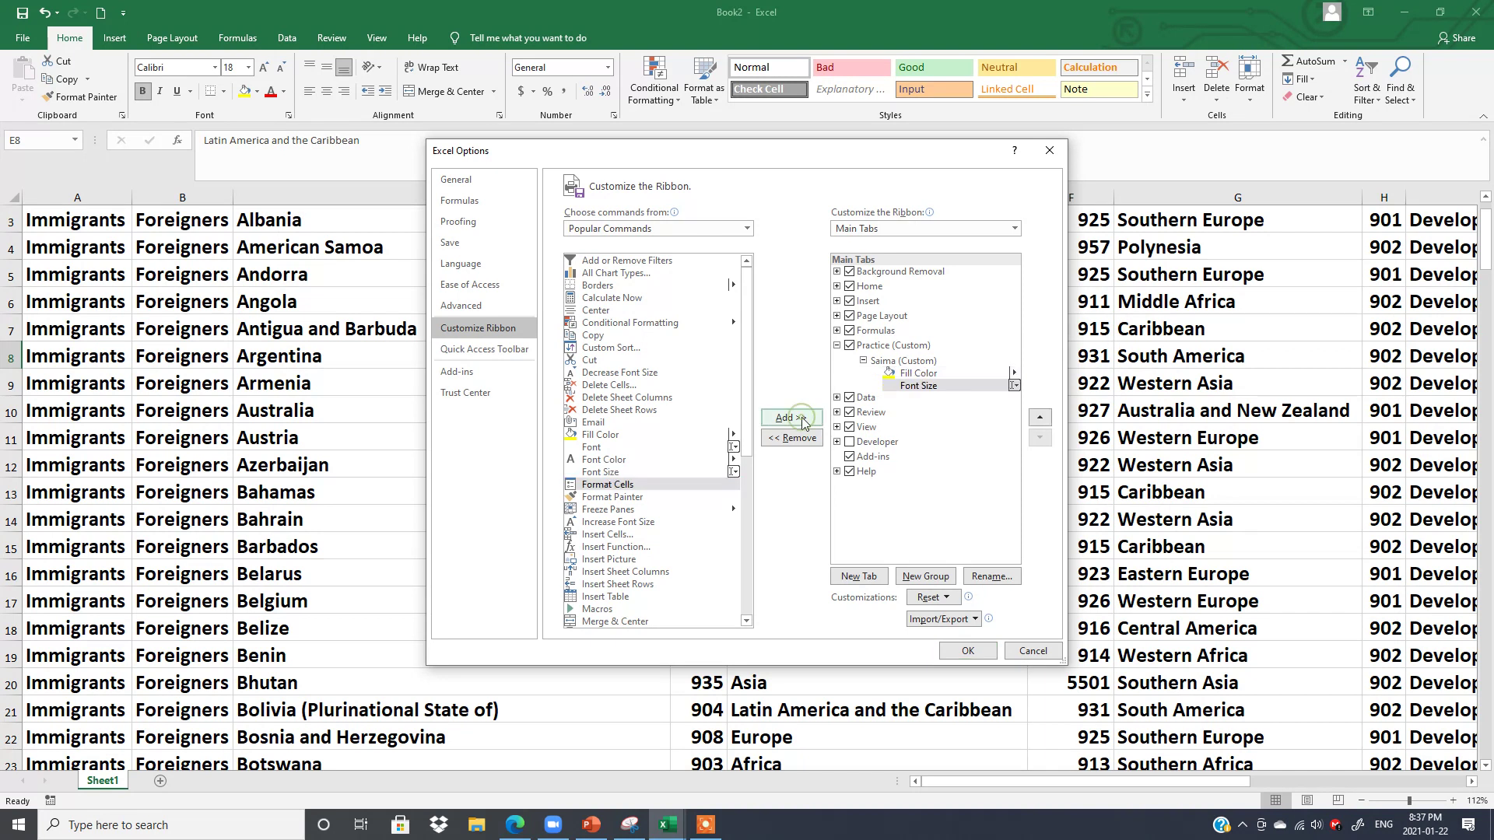
pyautogui.click(611, 498)
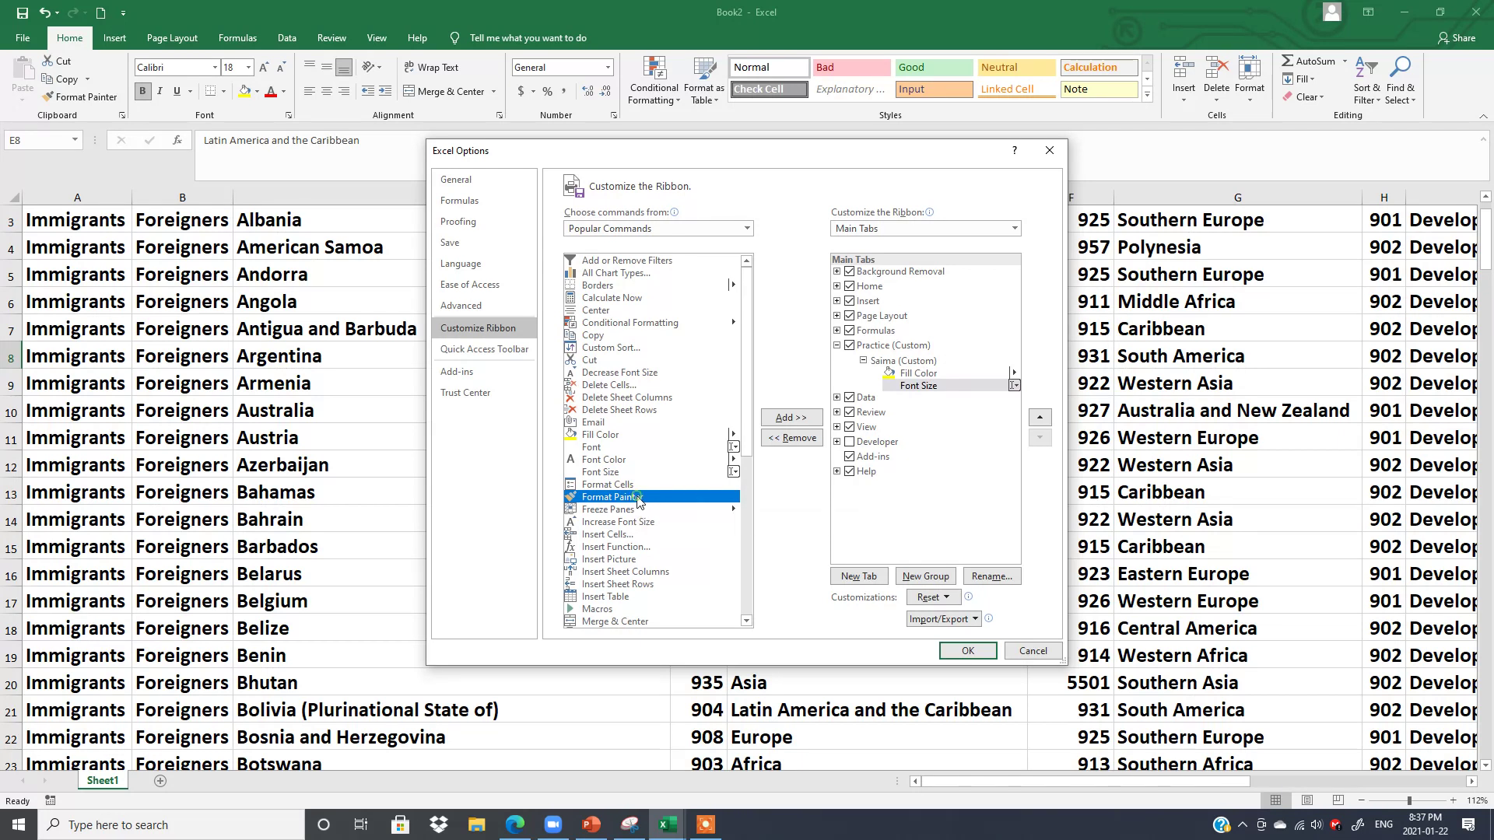
pyautogui.moveTo(638, 500)
pyautogui.mouseDown()
pyautogui.moveTo(791, 487)
pyautogui.moveTo(892, 455)
pyautogui.moveTo(944, 398)
pyautogui.mouseUp()
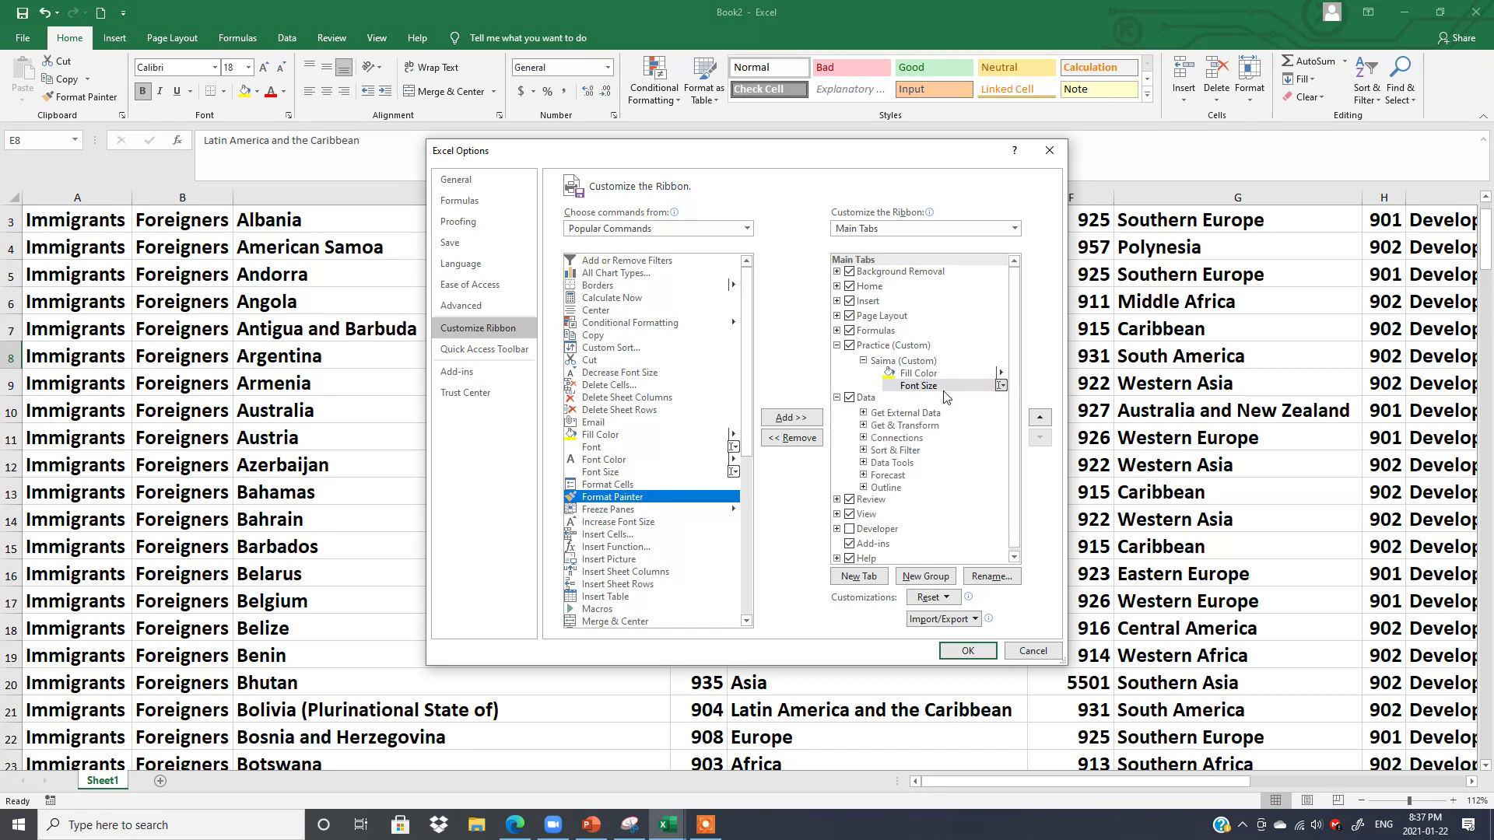
pyautogui.click(963, 652)
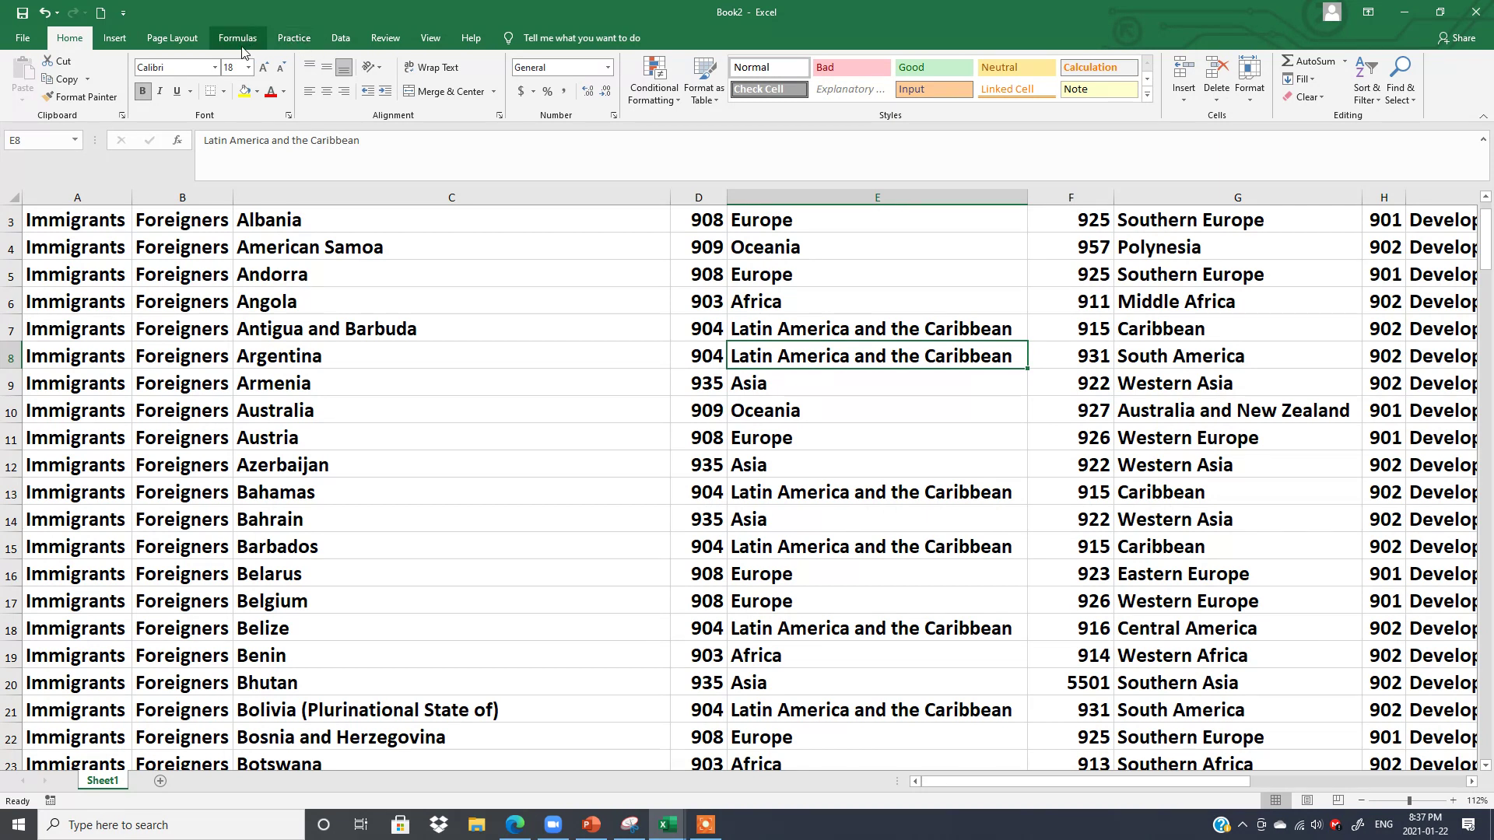
# Show the Practice tab with its Fill Color and Font Size controls, and right-click the ribbon
pyautogui.click(293, 39)
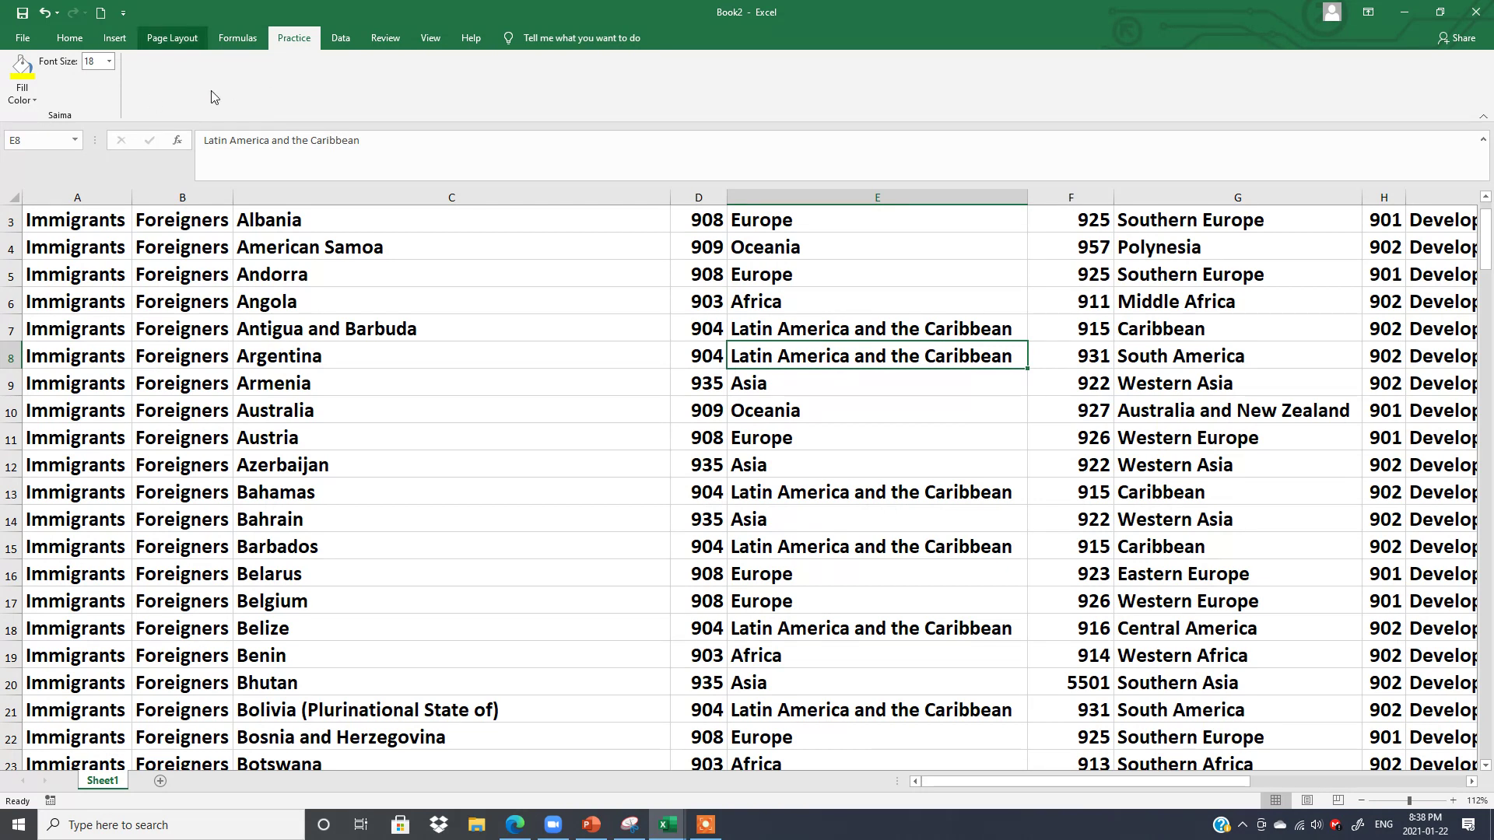
pyautogui.rightClick(328, 74)
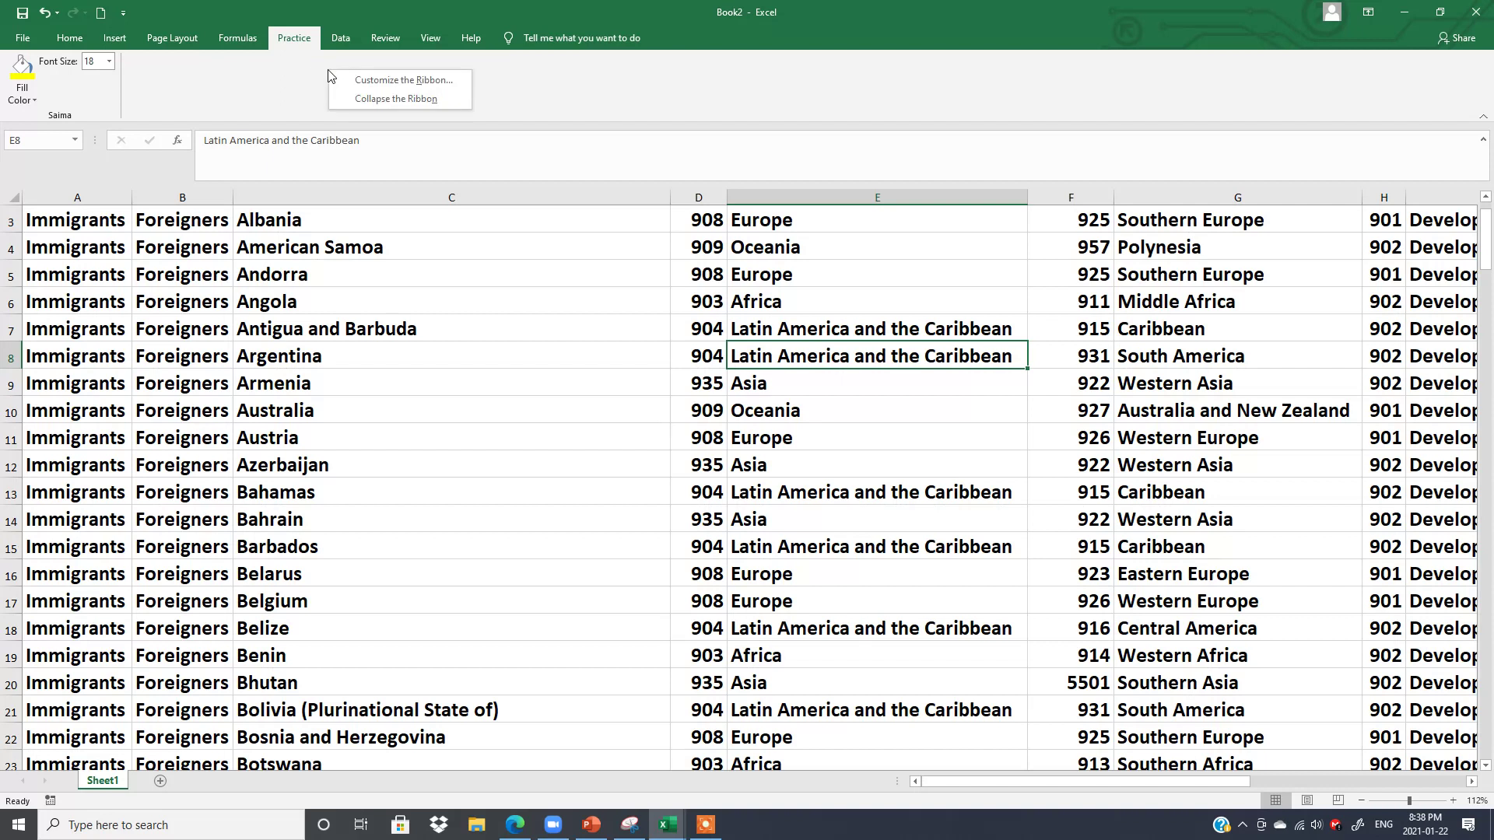
# In Customize the Ribbon, add a new group to the Practice tab and name it 'Example'
pyautogui.click(360, 81)
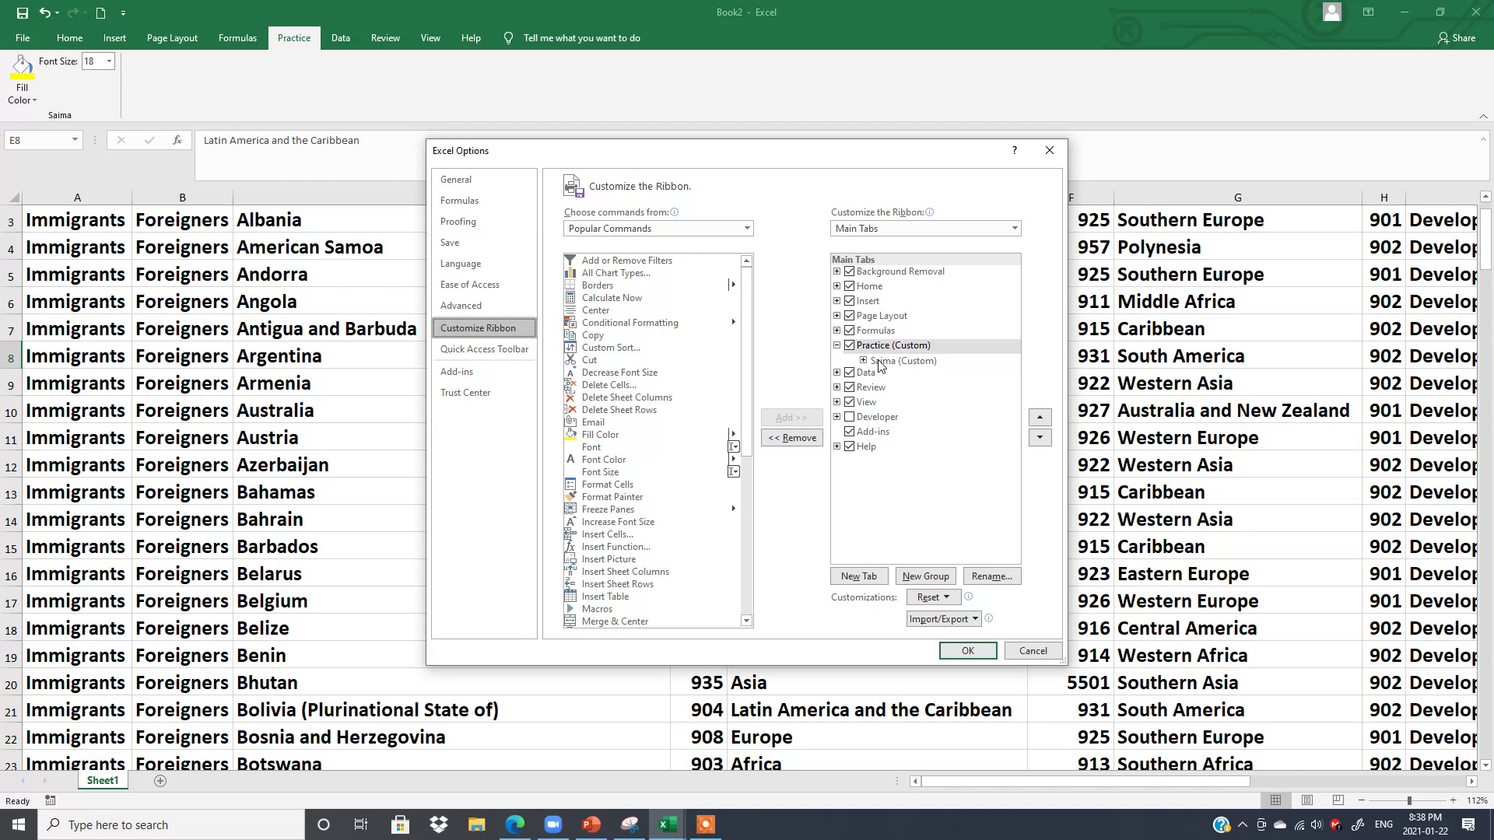
pyautogui.click(885, 363)
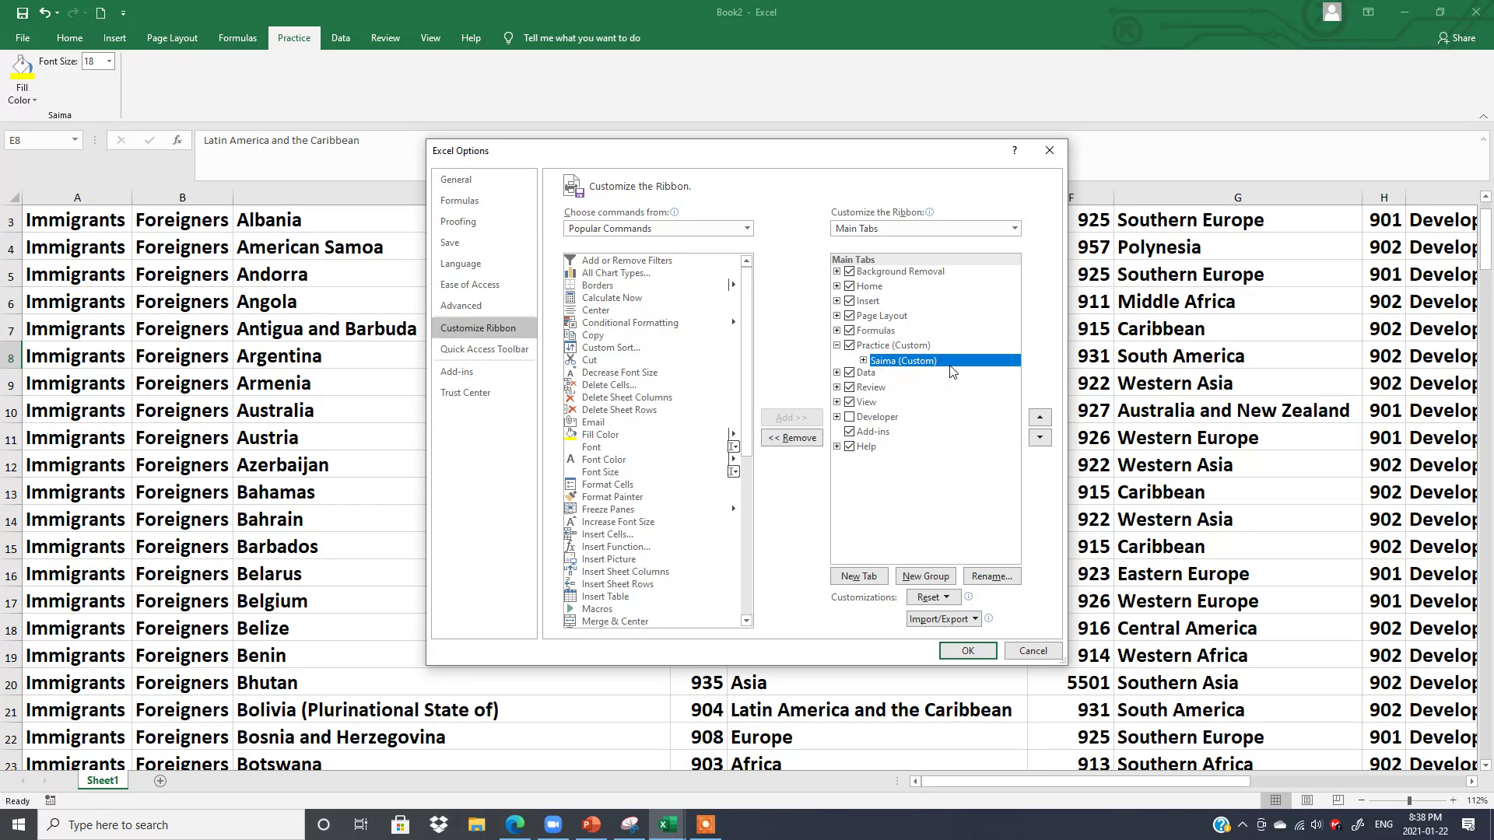
pyautogui.click(923, 577)
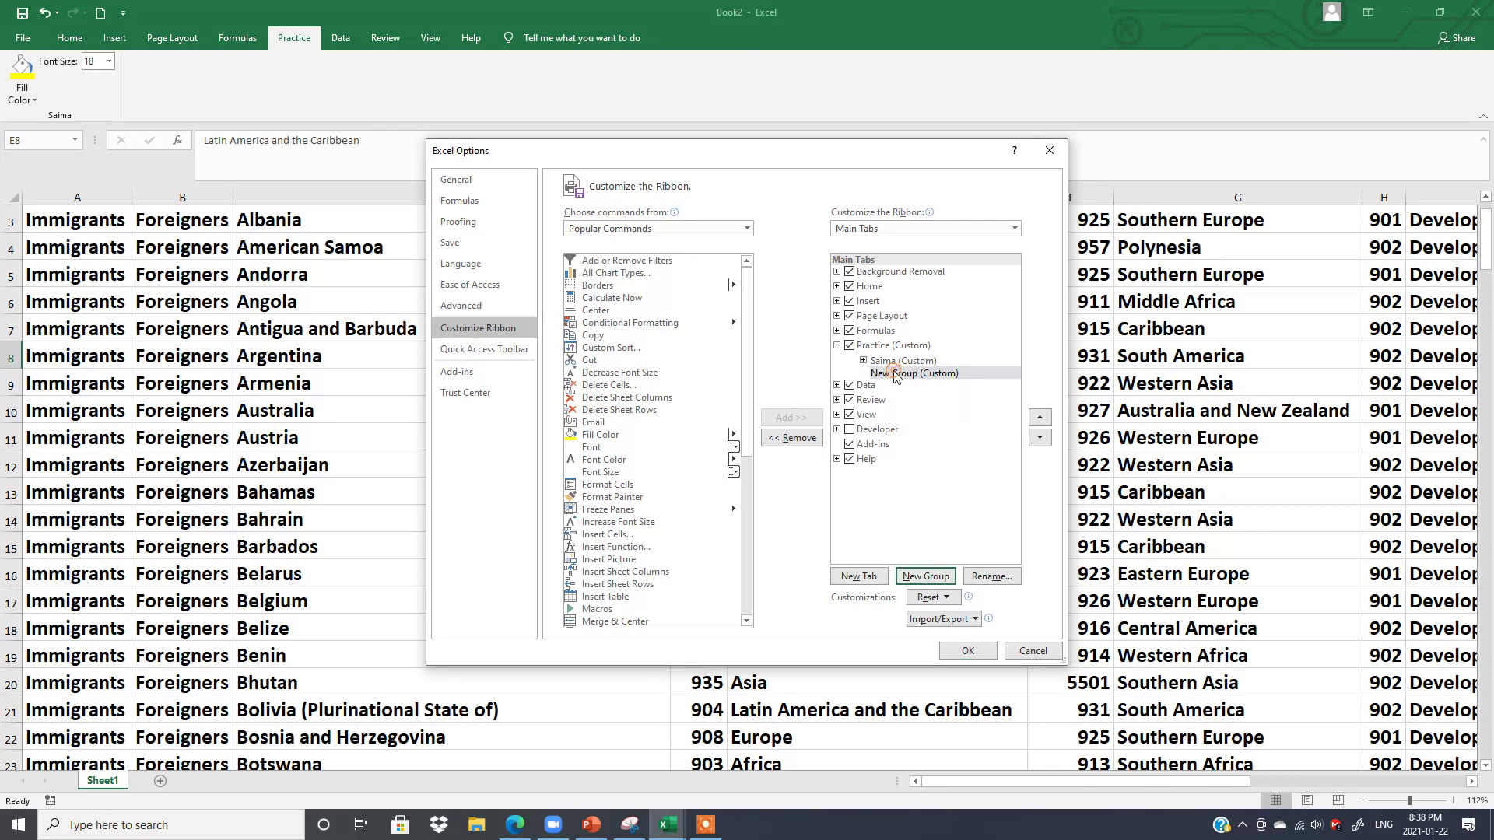
pyautogui.rightClick(895, 377)
pyautogui.click(944, 422)
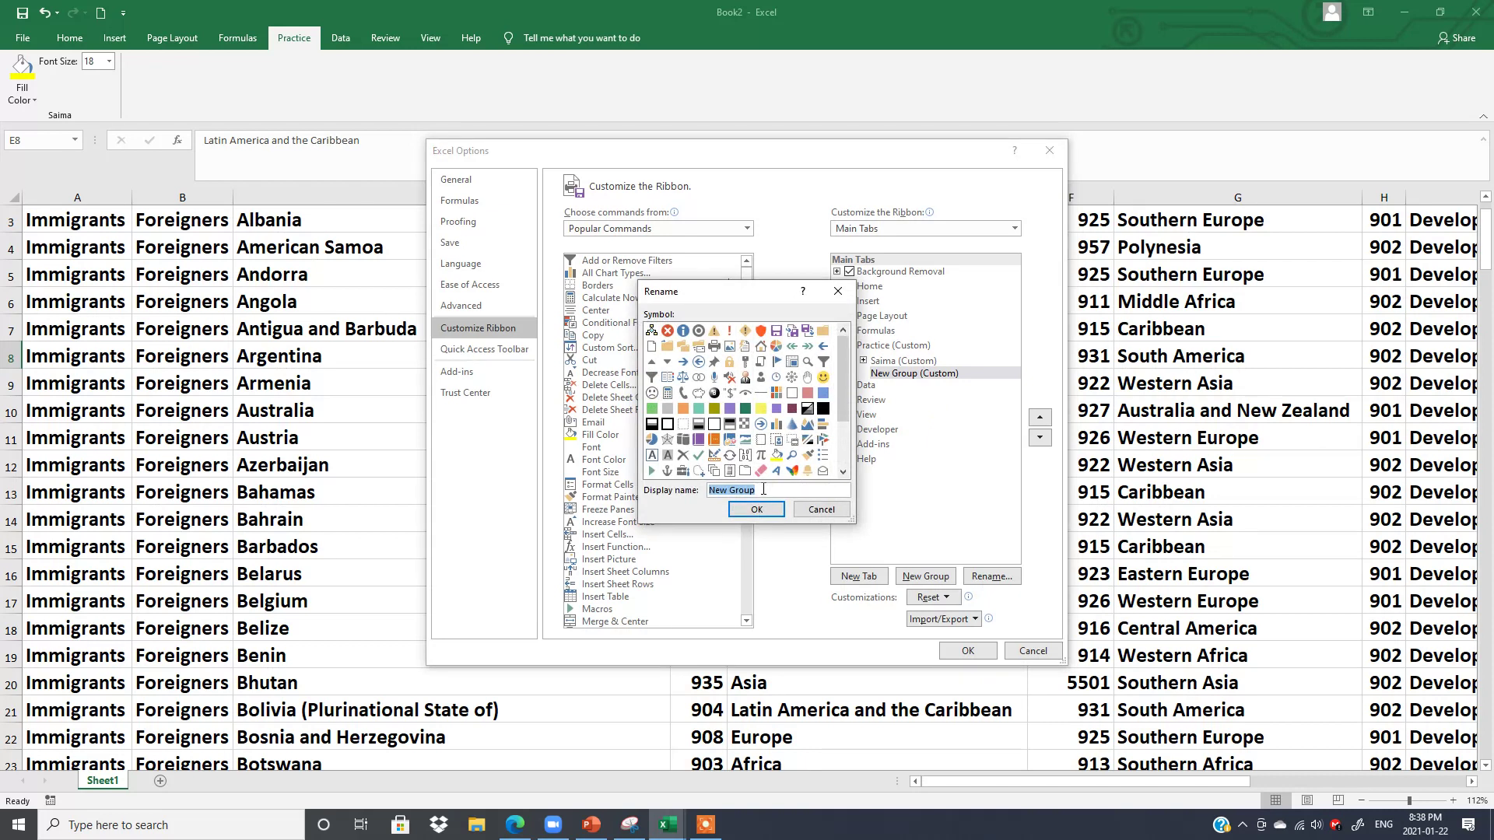
pyautogui.write('Example')
pyautogui.click(758, 512)
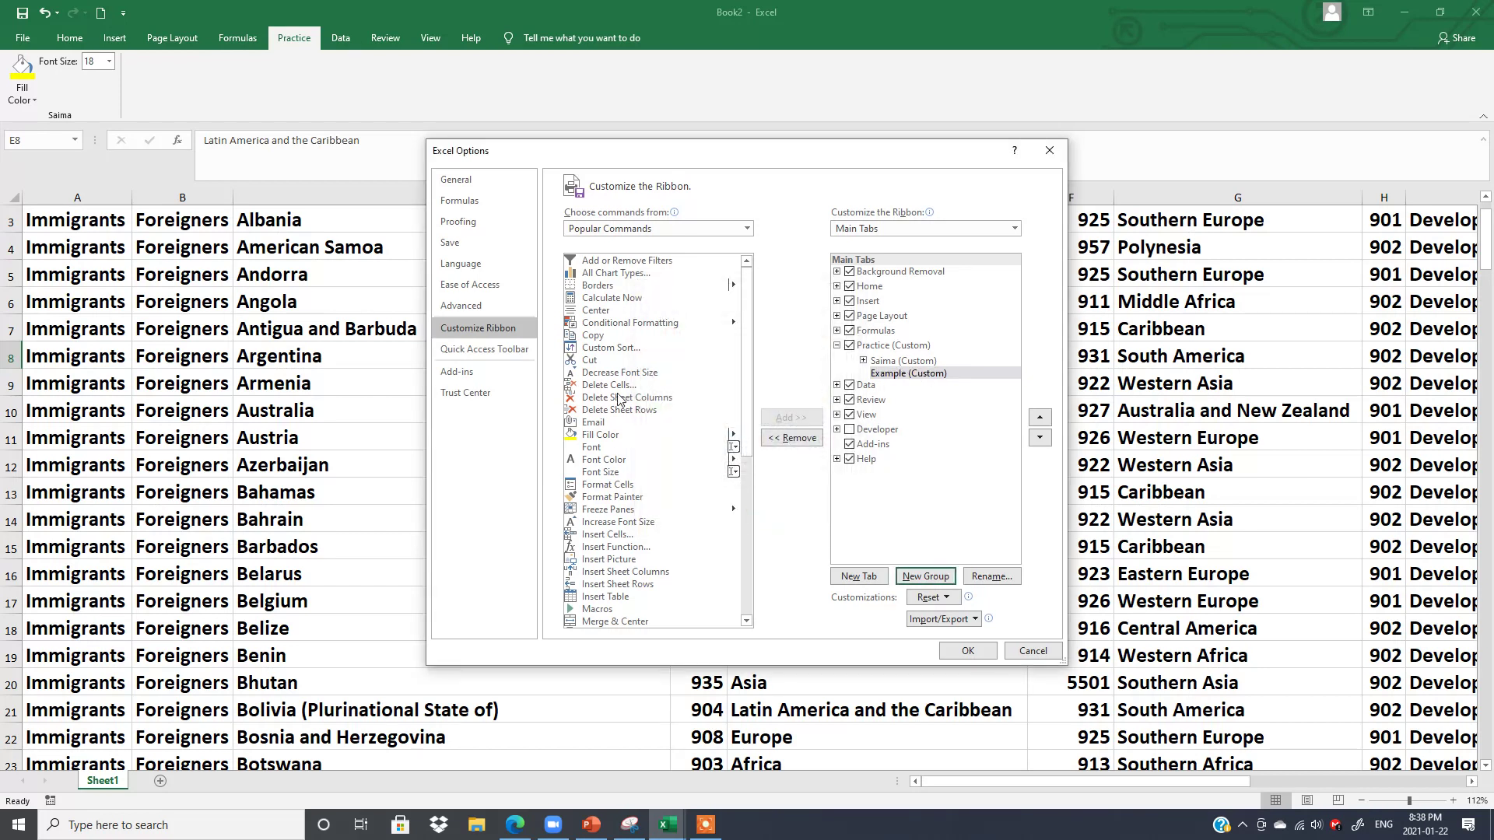
# Put Insert Table, Save and Save As into the Example group
pyautogui.click(614, 598)
pyautogui.click(783, 418)
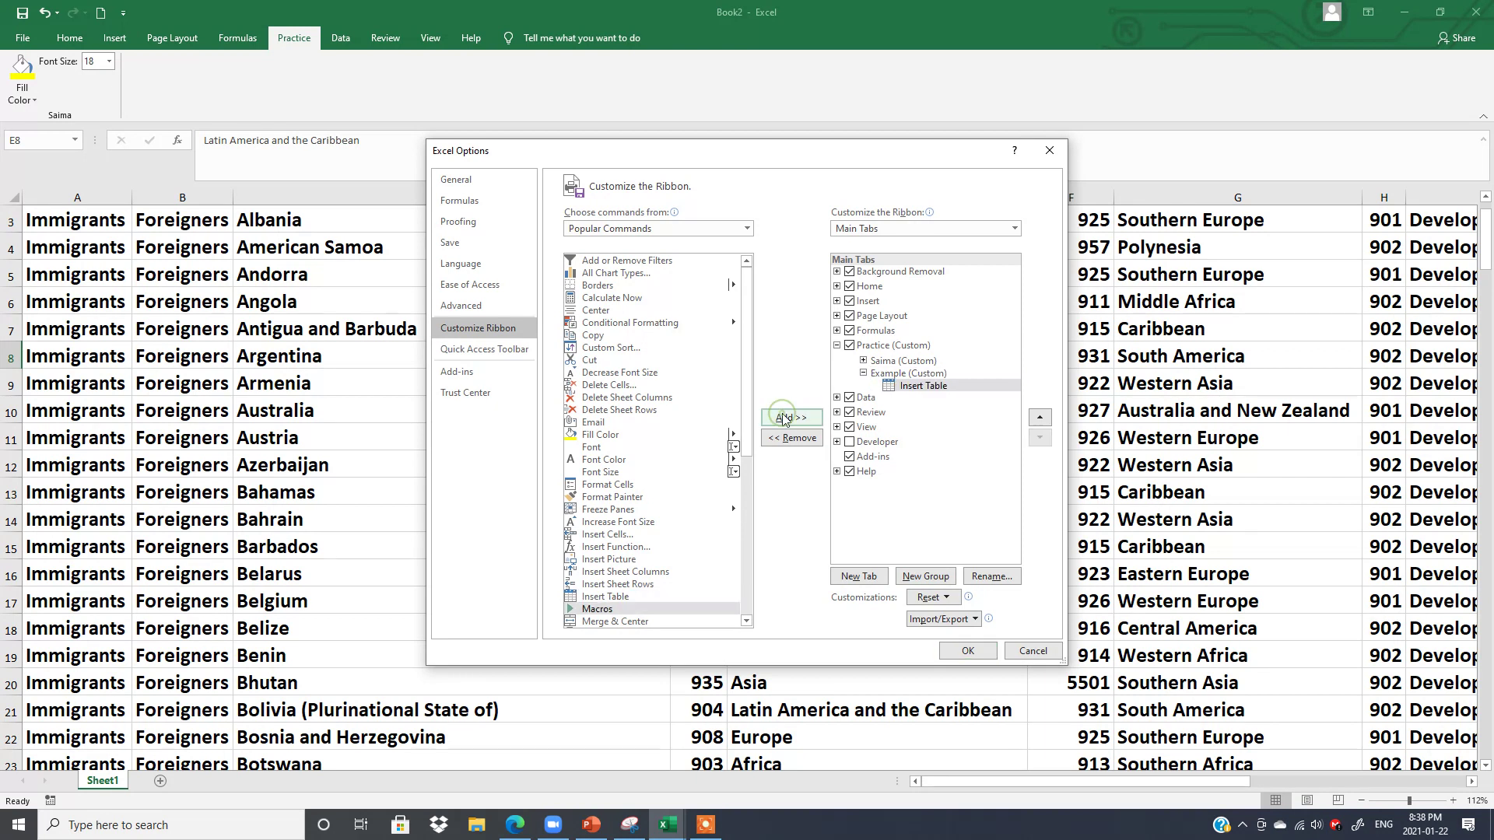
pyautogui.moveTo(748, 379); pyautogui.dragTo(749, 536)
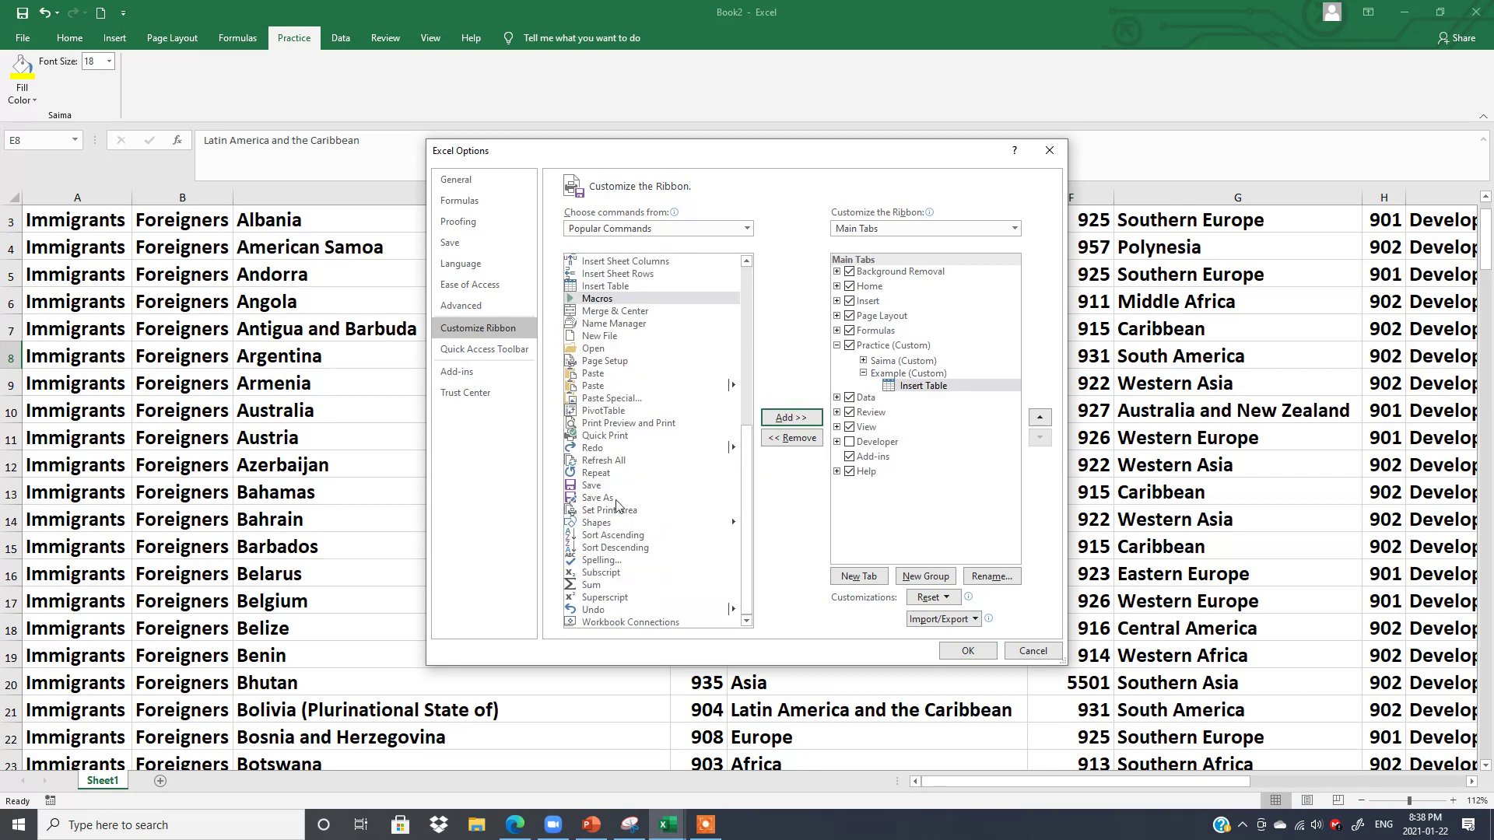
pyautogui.click(593, 485)
pyautogui.click(784, 420)
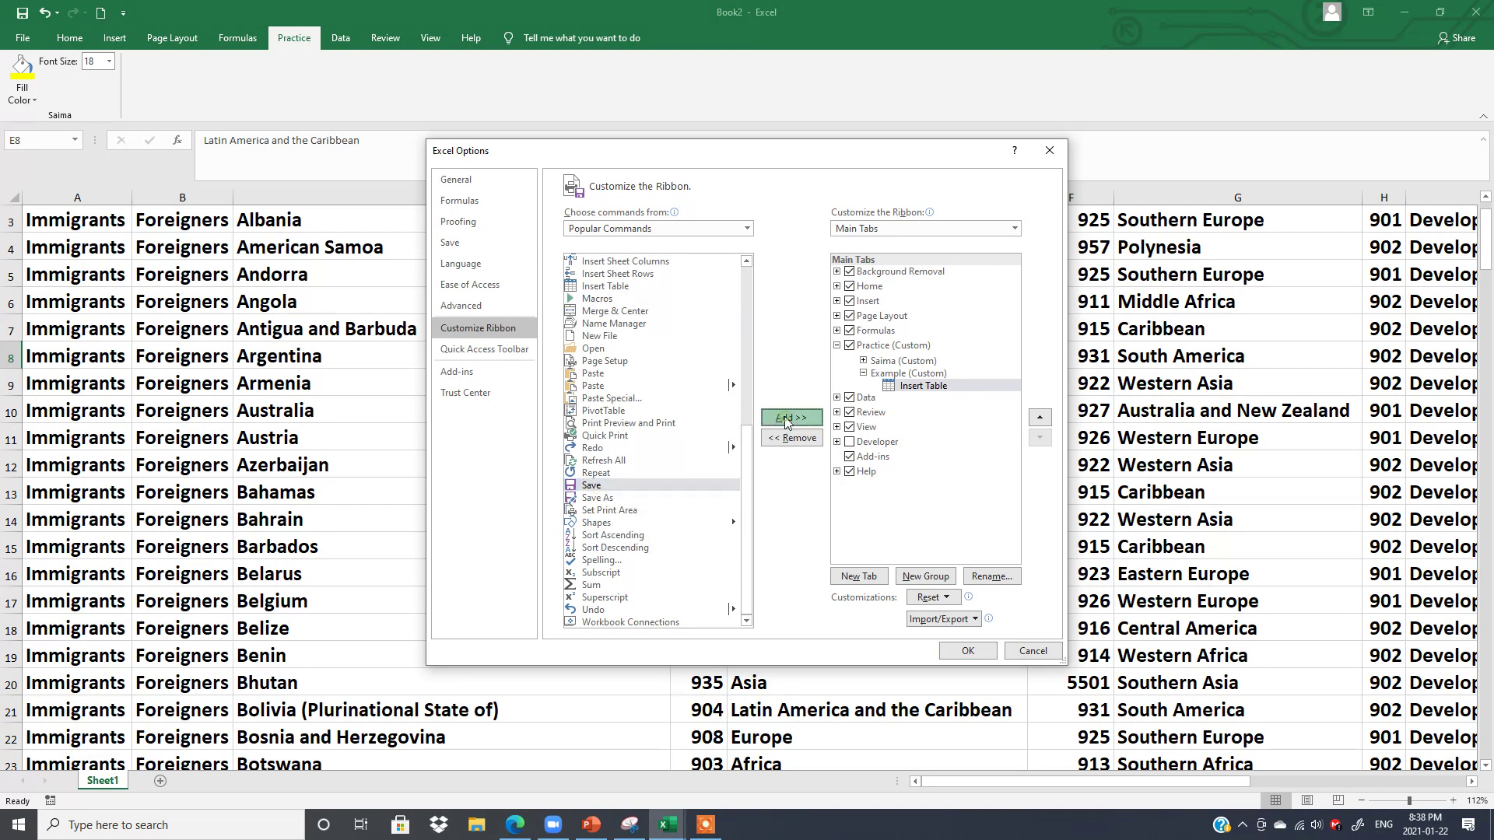
pyautogui.moveTo(611, 503); pyautogui.dragTo(934, 409)
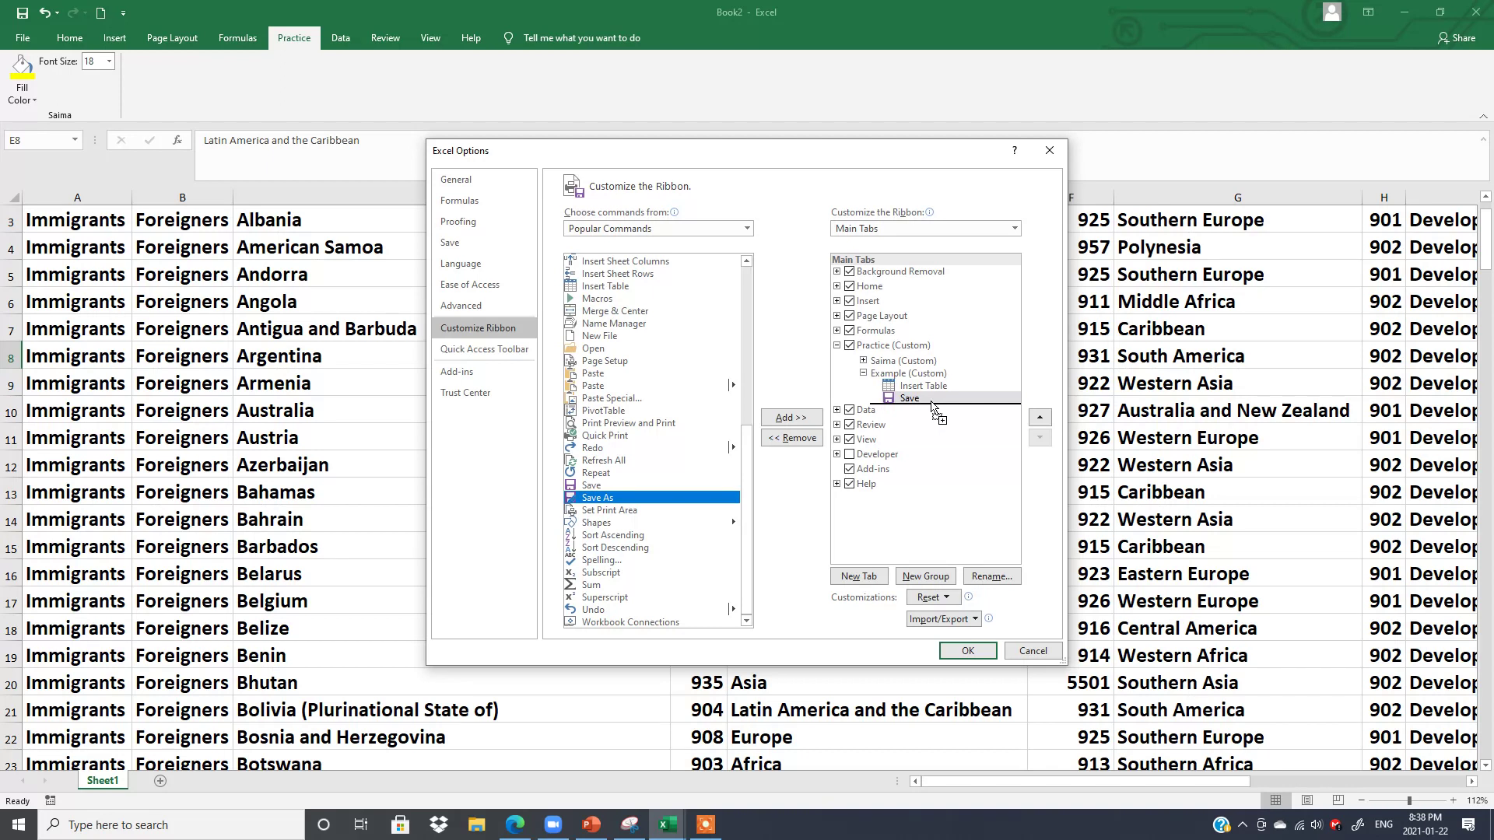
pyautogui.moveTo(934, 406); pyautogui.dragTo(933, 407)
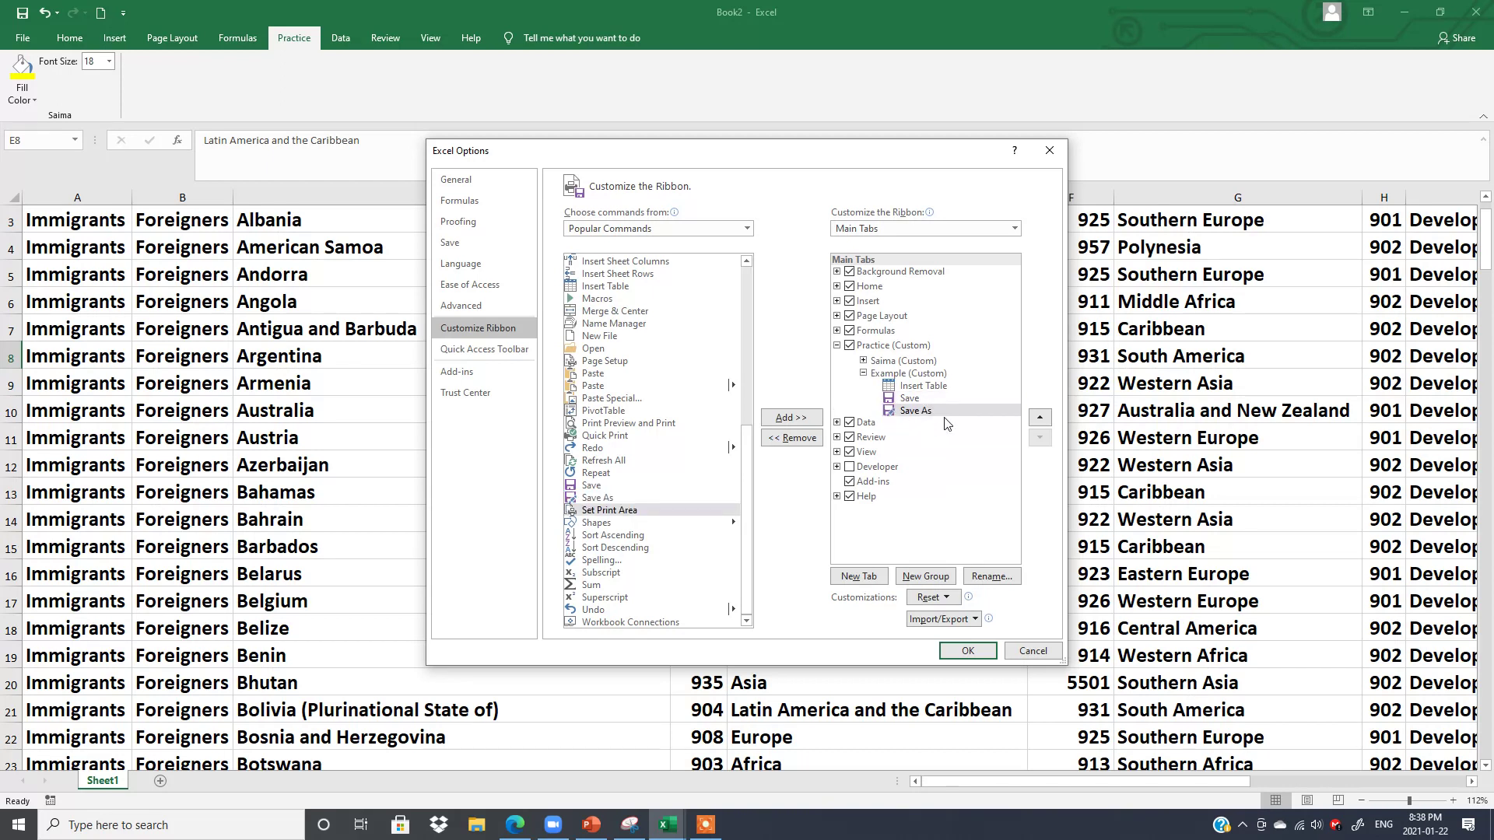
# Apply the customization so the Practice tab shows the Example group with Table, Save and Save As
pyautogui.click(967, 651)
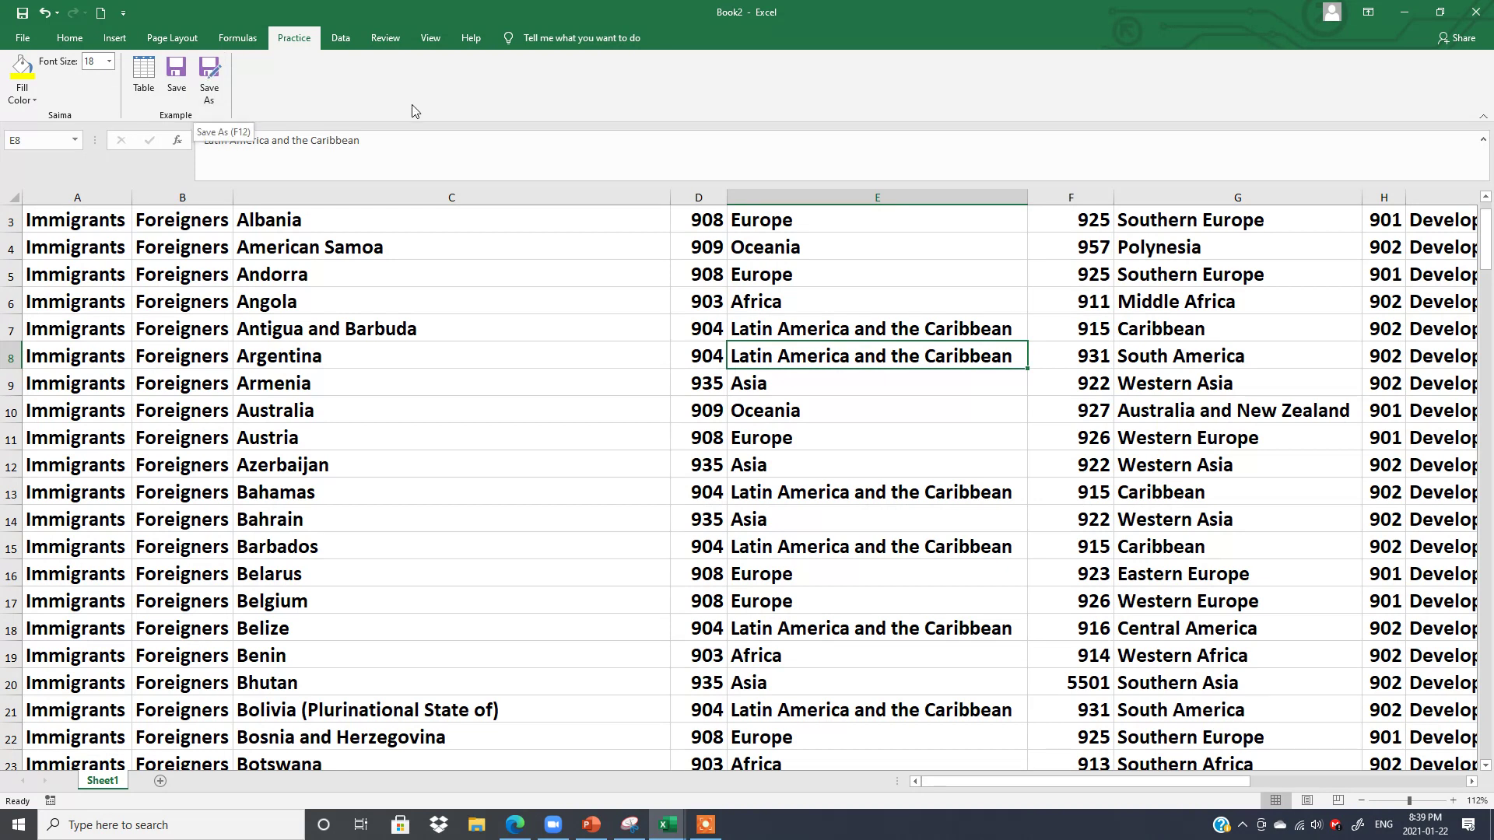
# Browse the Review, Formulas and Page Layout tabs, then reopen Customize the Ribbon from Page Layout
pyautogui.rightClick(290, 83)
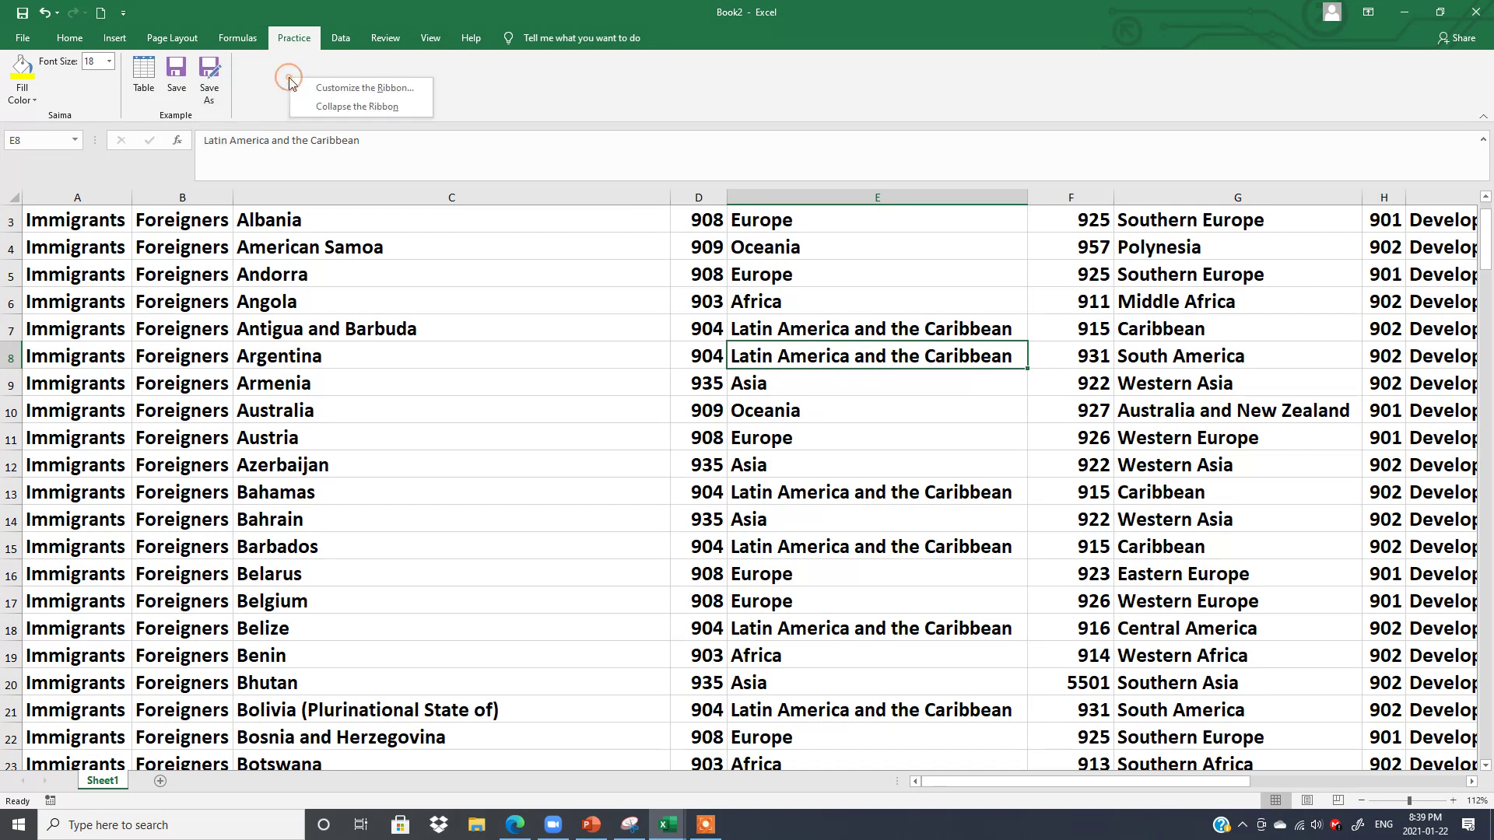
pyautogui.click(496, 228)
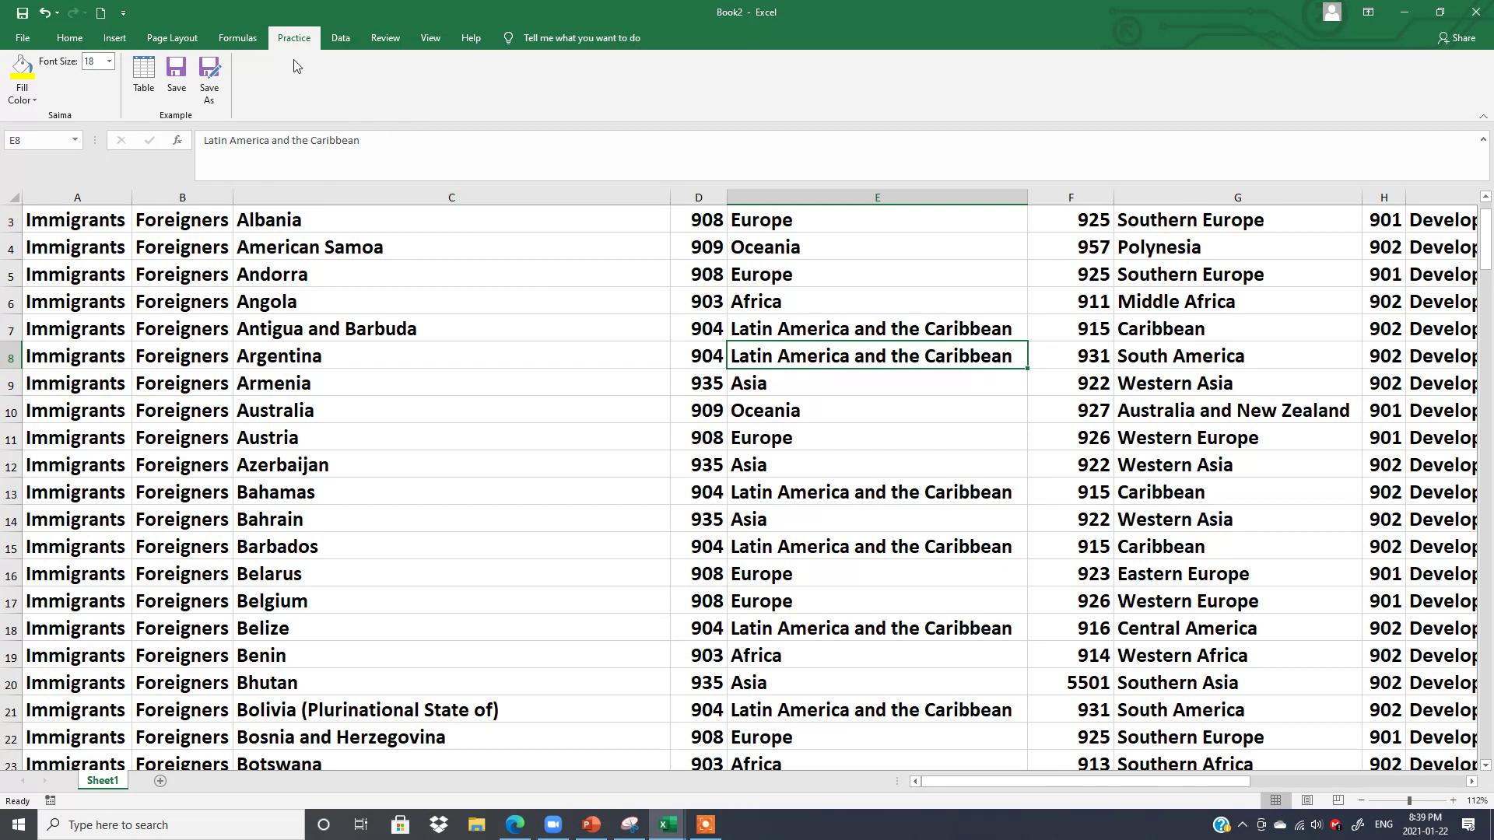
pyautogui.click(384, 40)
pyautogui.click(238, 39)
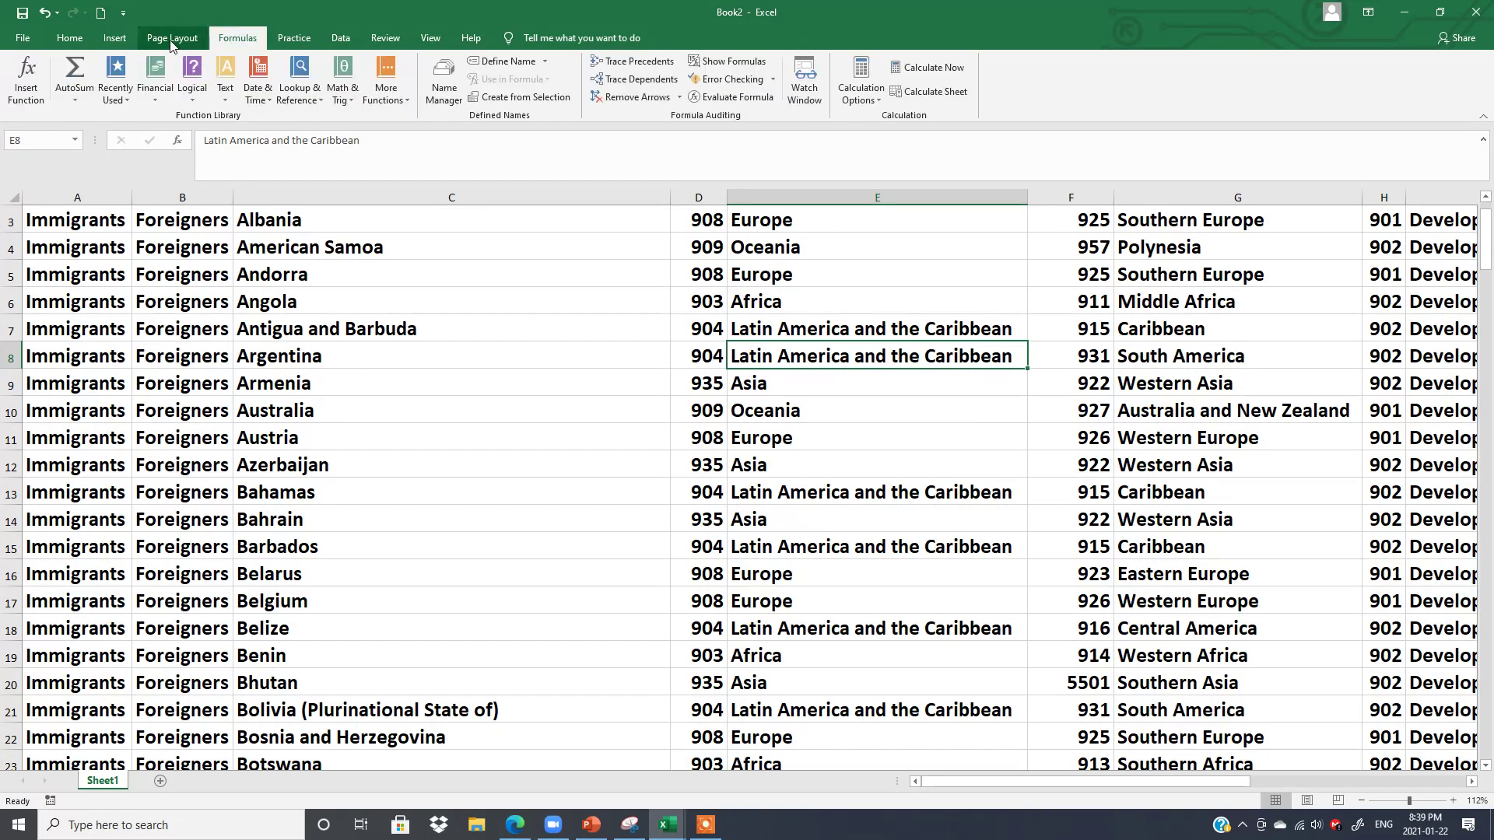
pyautogui.click(171, 37)
pyautogui.rightClick(308, 104)
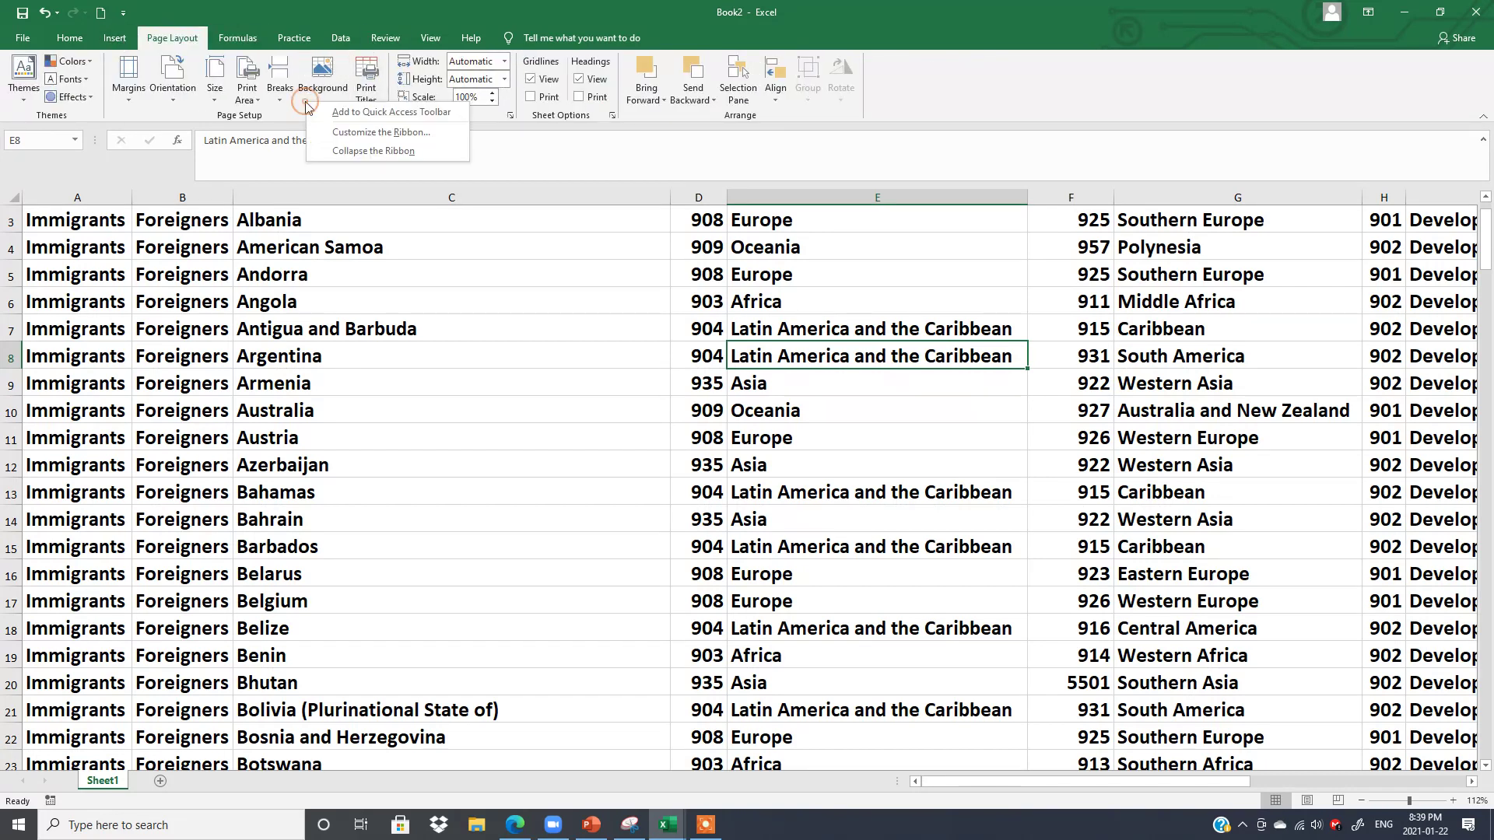
pyautogui.click(346, 131)
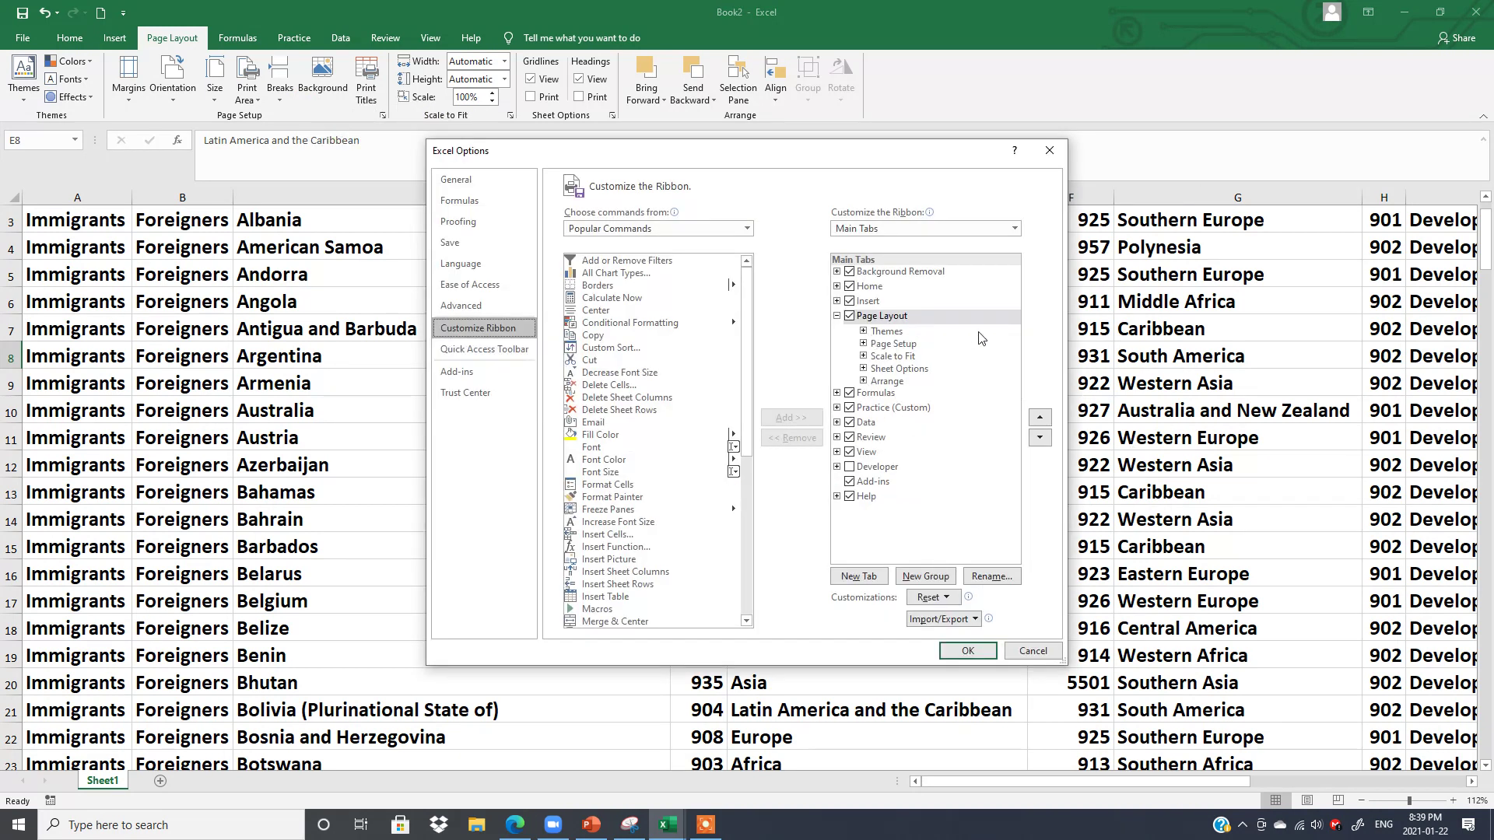
# Remove the Practice (Custom) tab with both its custom groups and confirm with OK
pyautogui.click(876, 410)
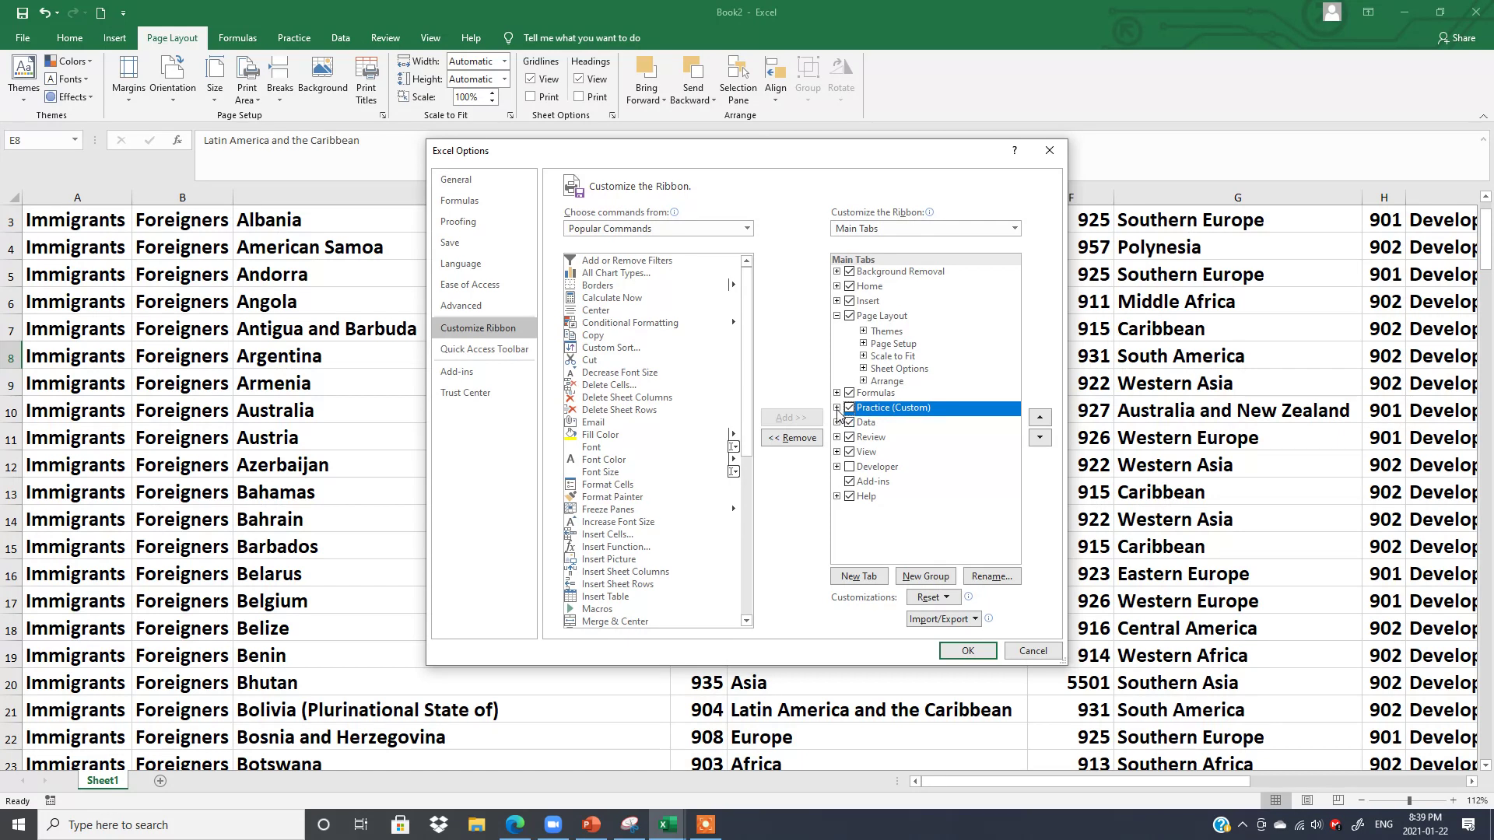
pyautogui.click(837, 408)
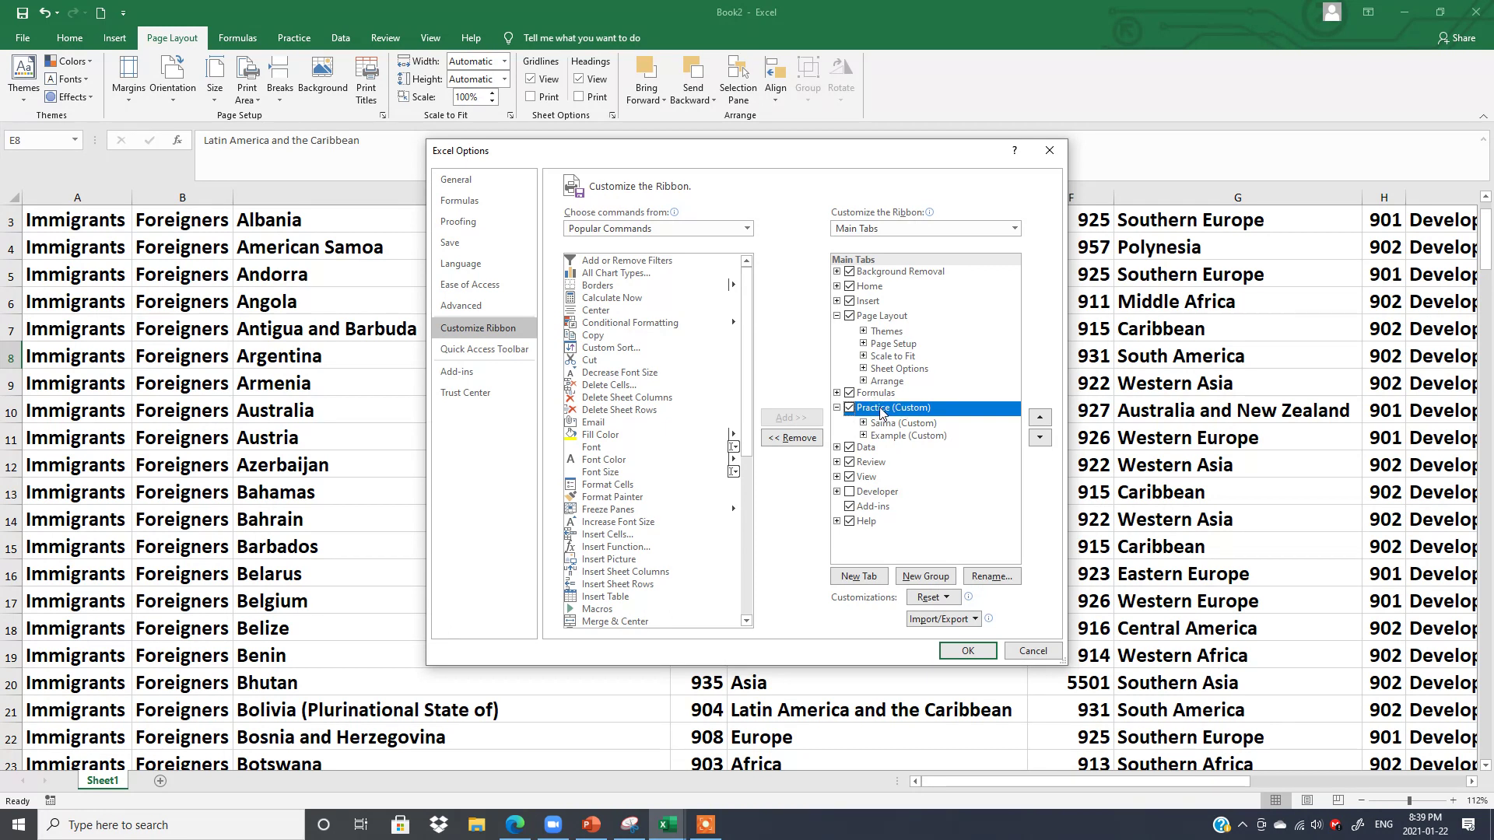
pyautogui.click(793, 439)
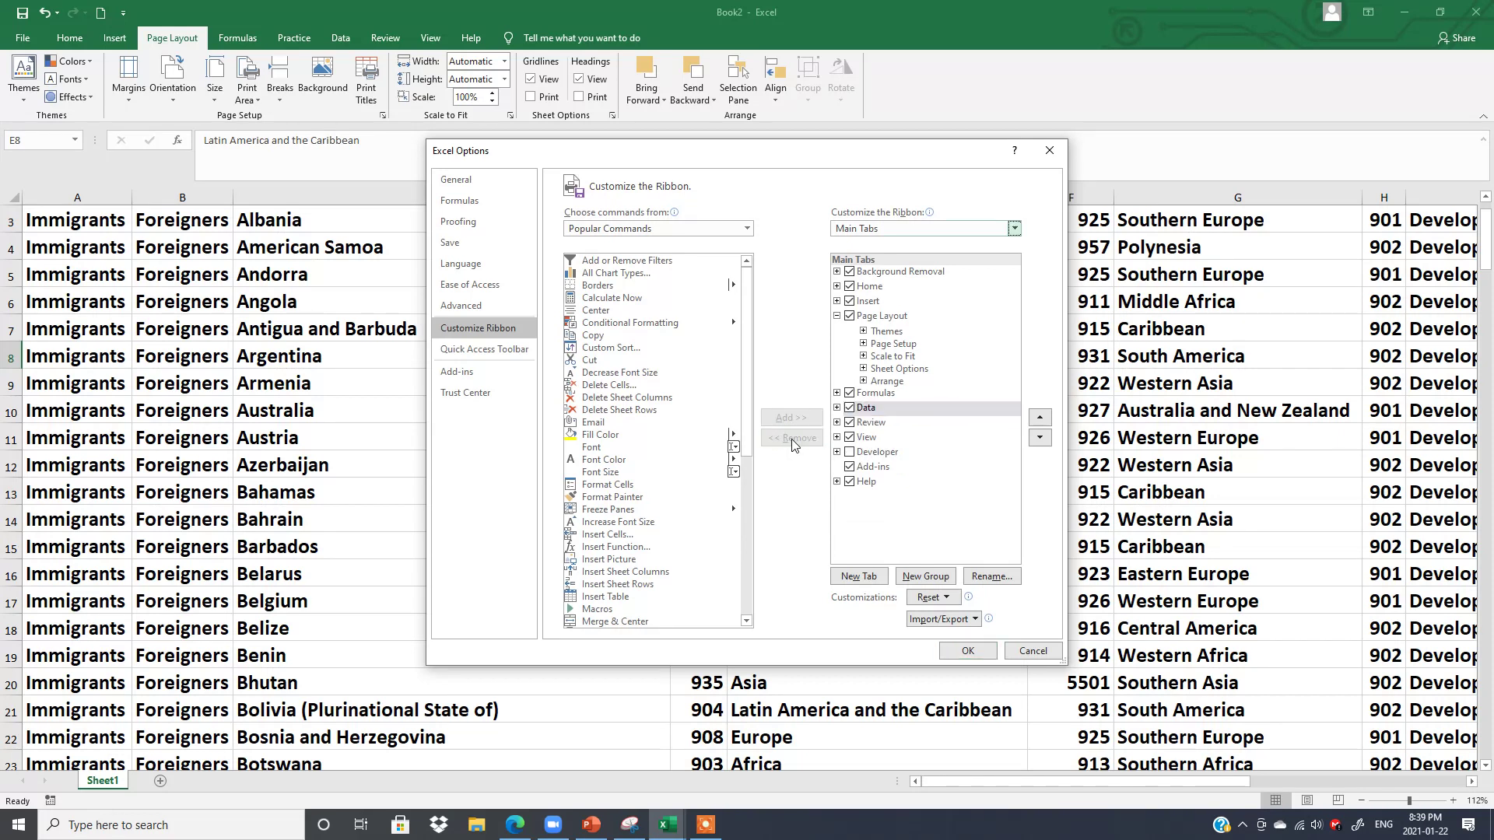
pyautogui.click(965, 651)
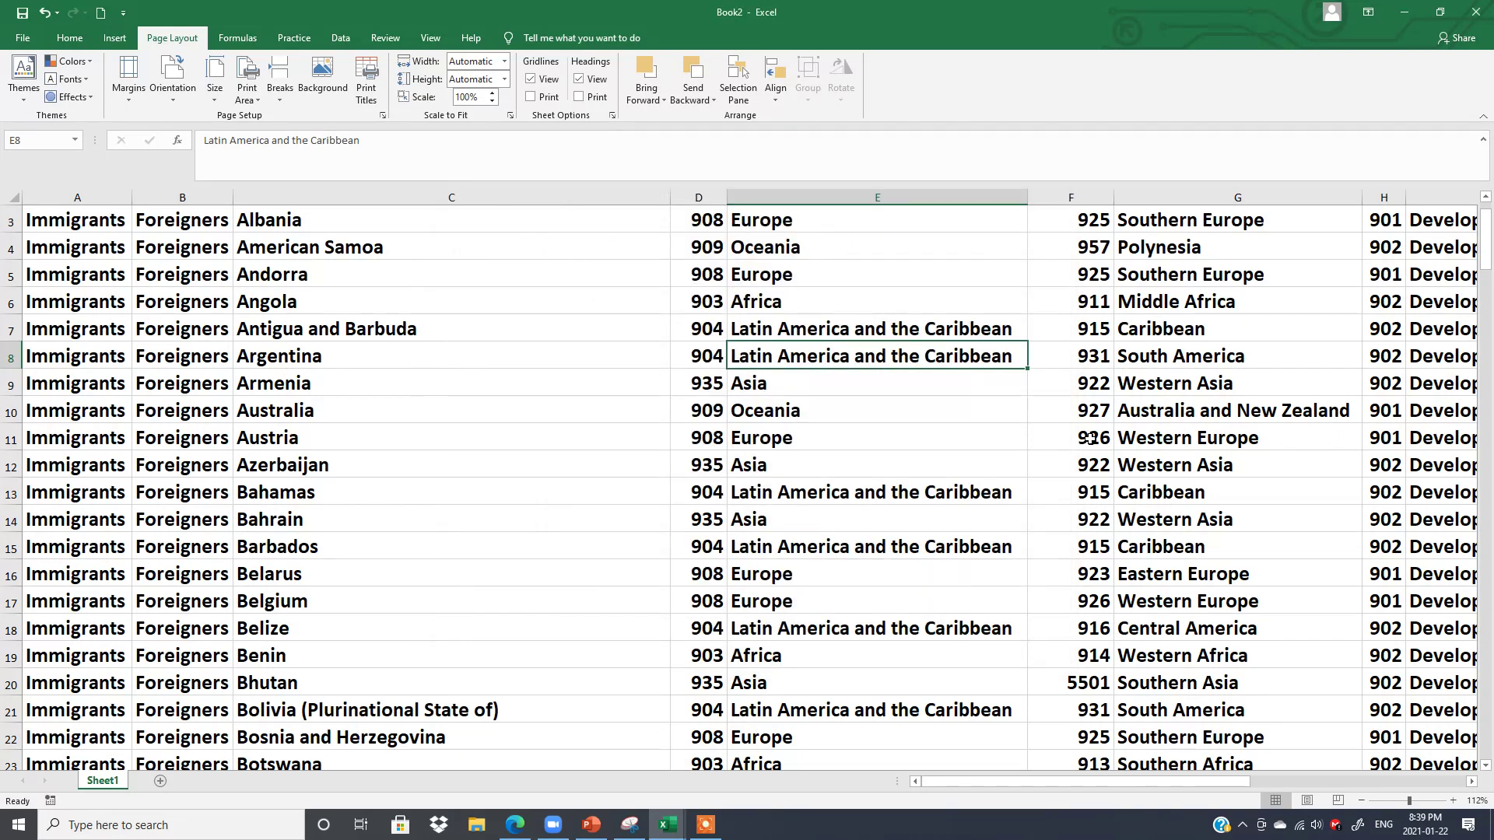
# Switch to the Home tab so its standard commands show on the ribbon
pyautogui.scroll(-2, 252, 75)
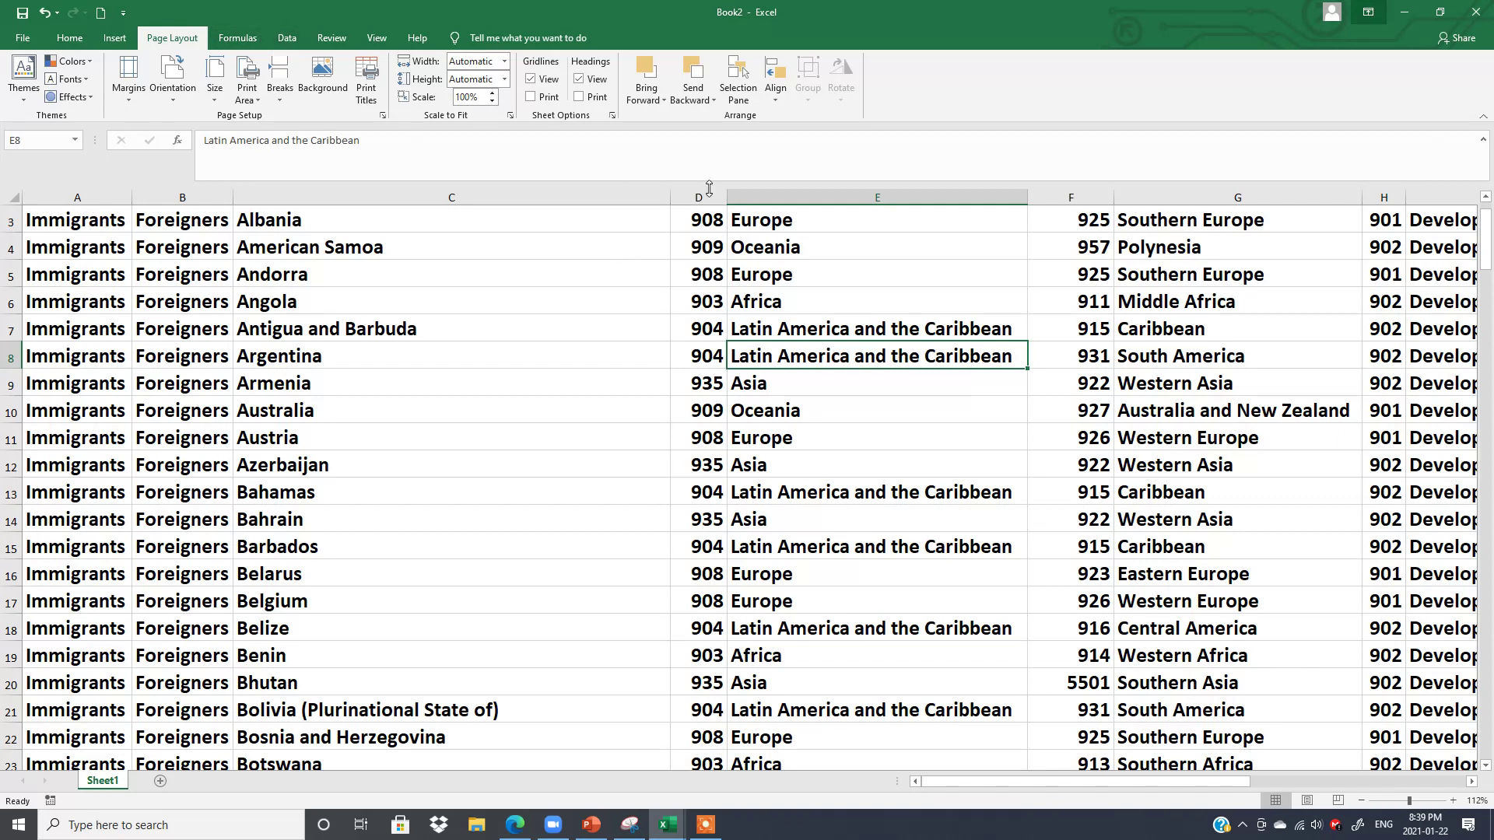
pyautogui.click(70, 39)
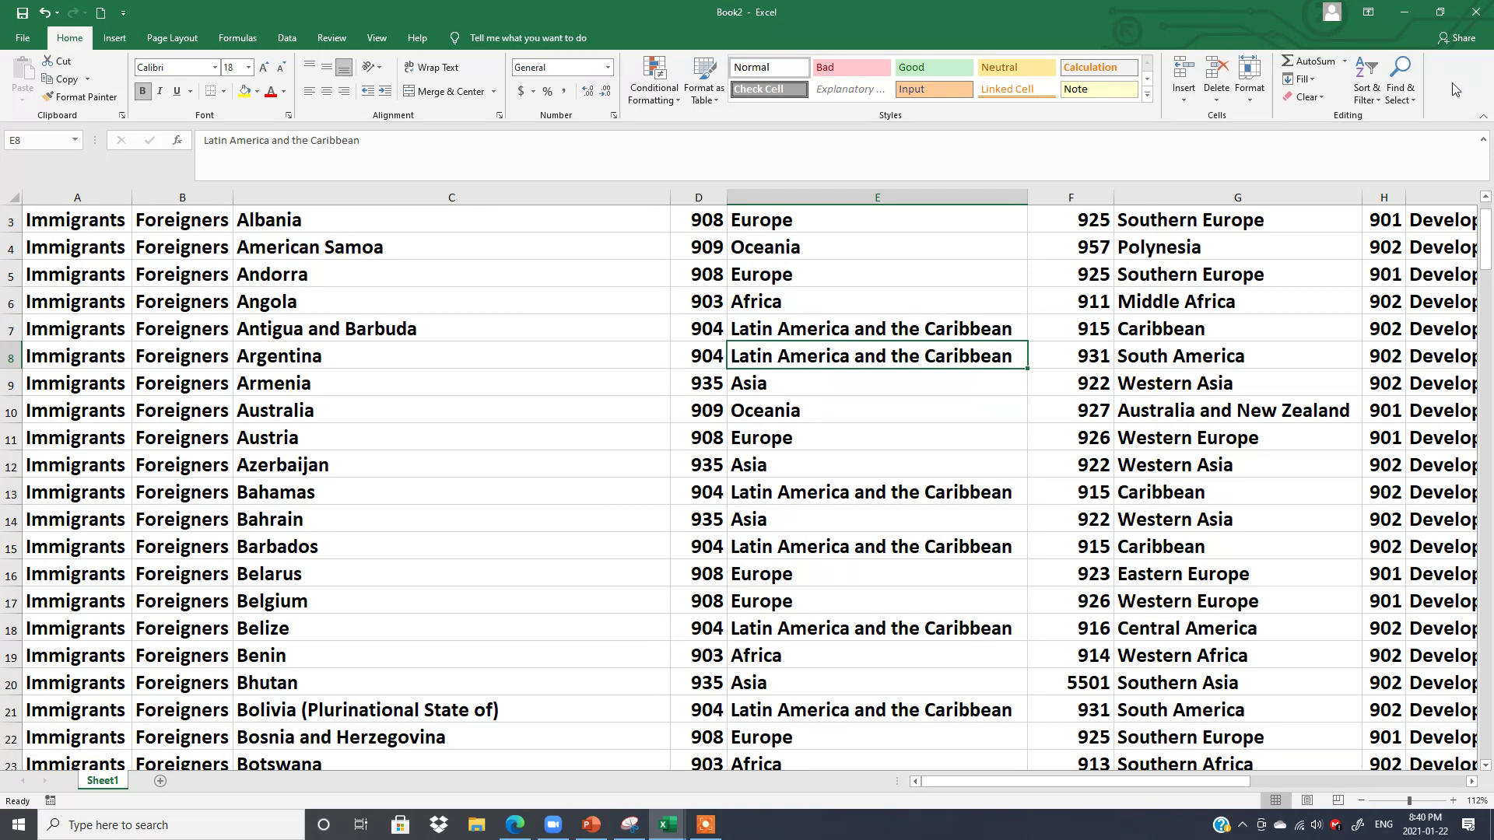
# In Customize the Ribbon, add a New Group (Custom) to Home right after Editing
pyautogui.rightClick(256, 109)
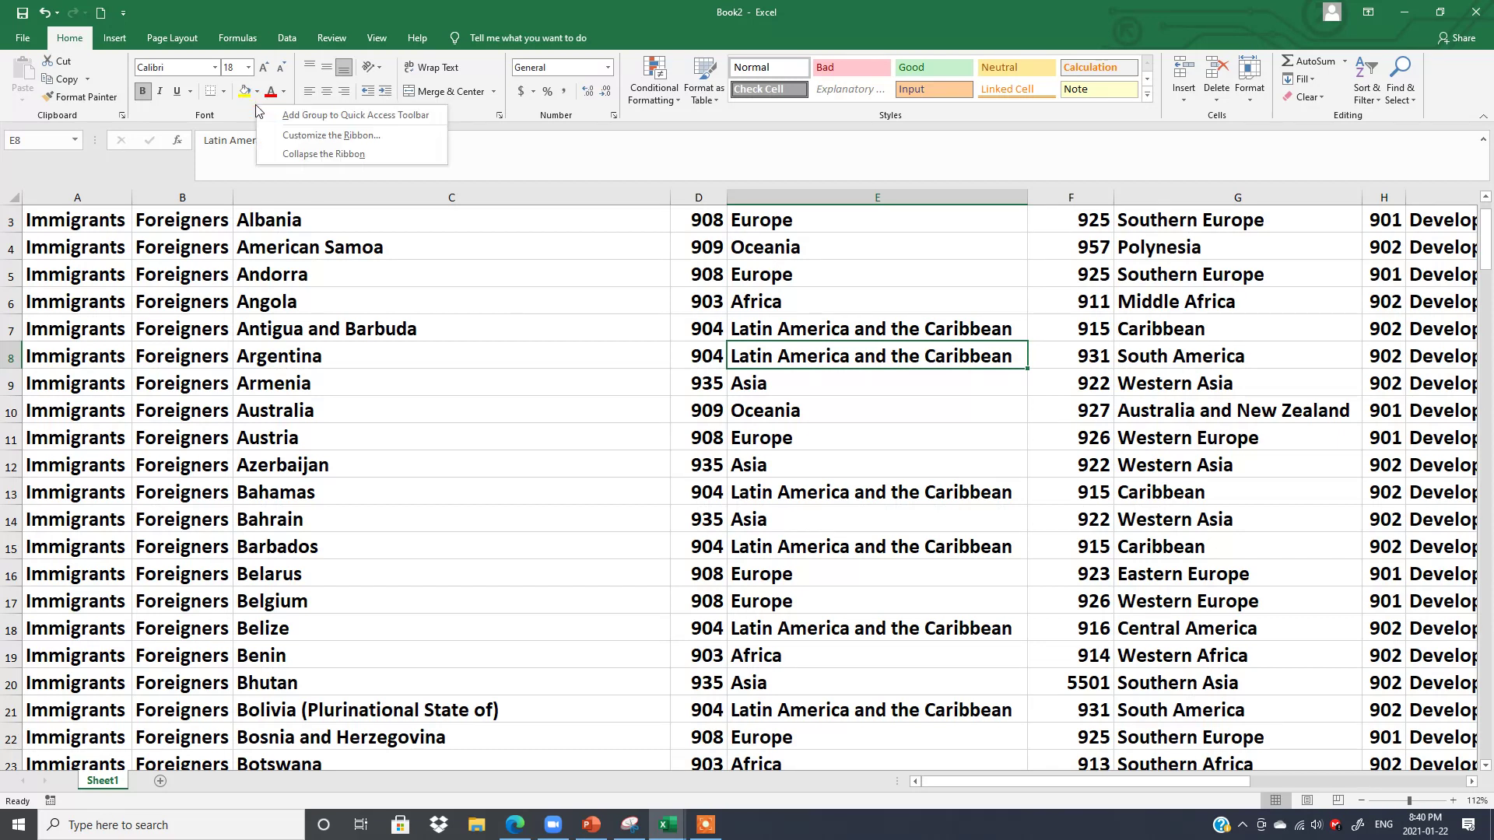
pyautogui.click(288, 136)
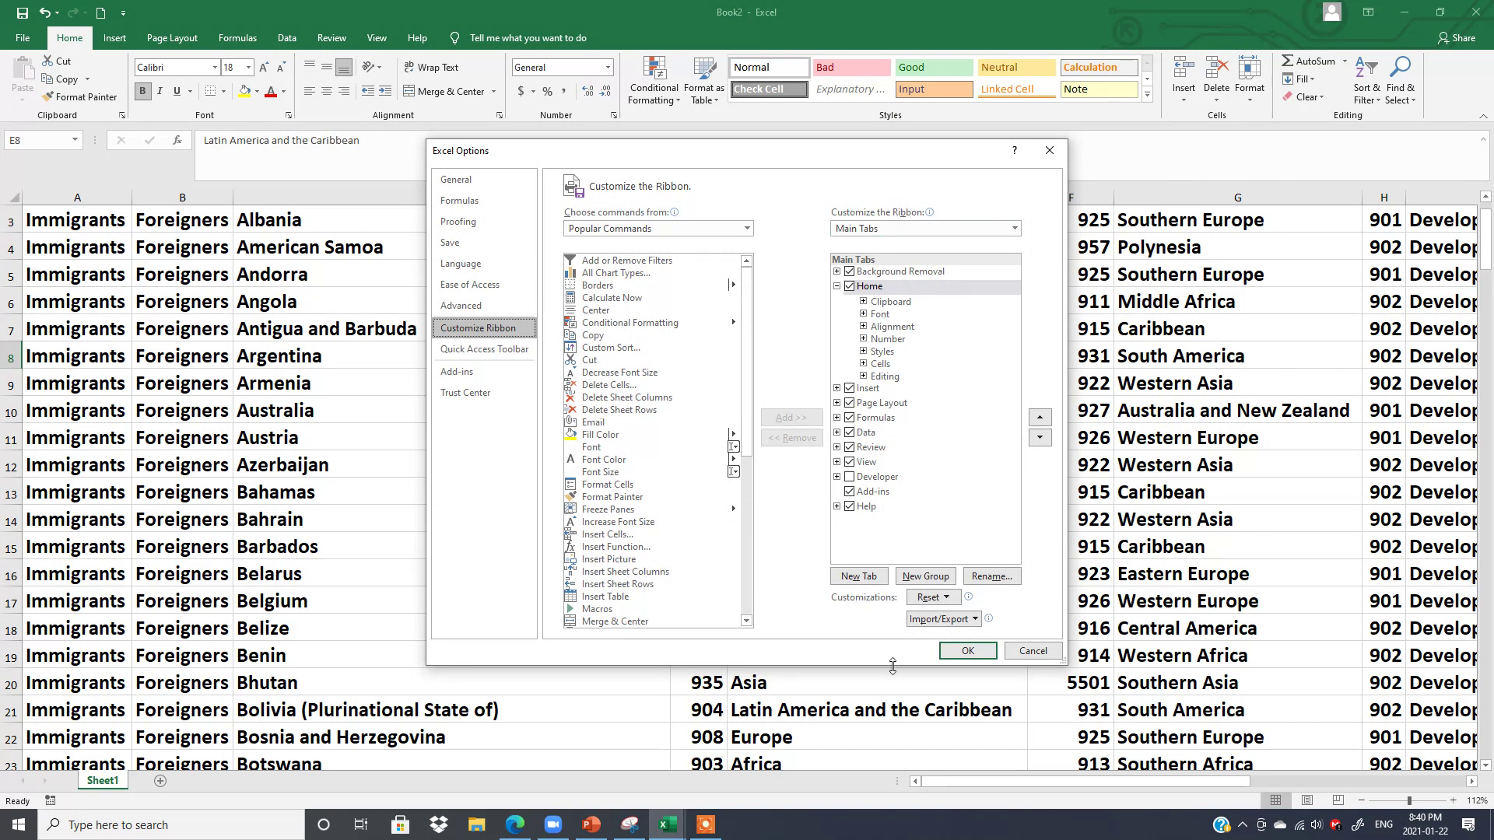
pyautogui.click(837, 287)
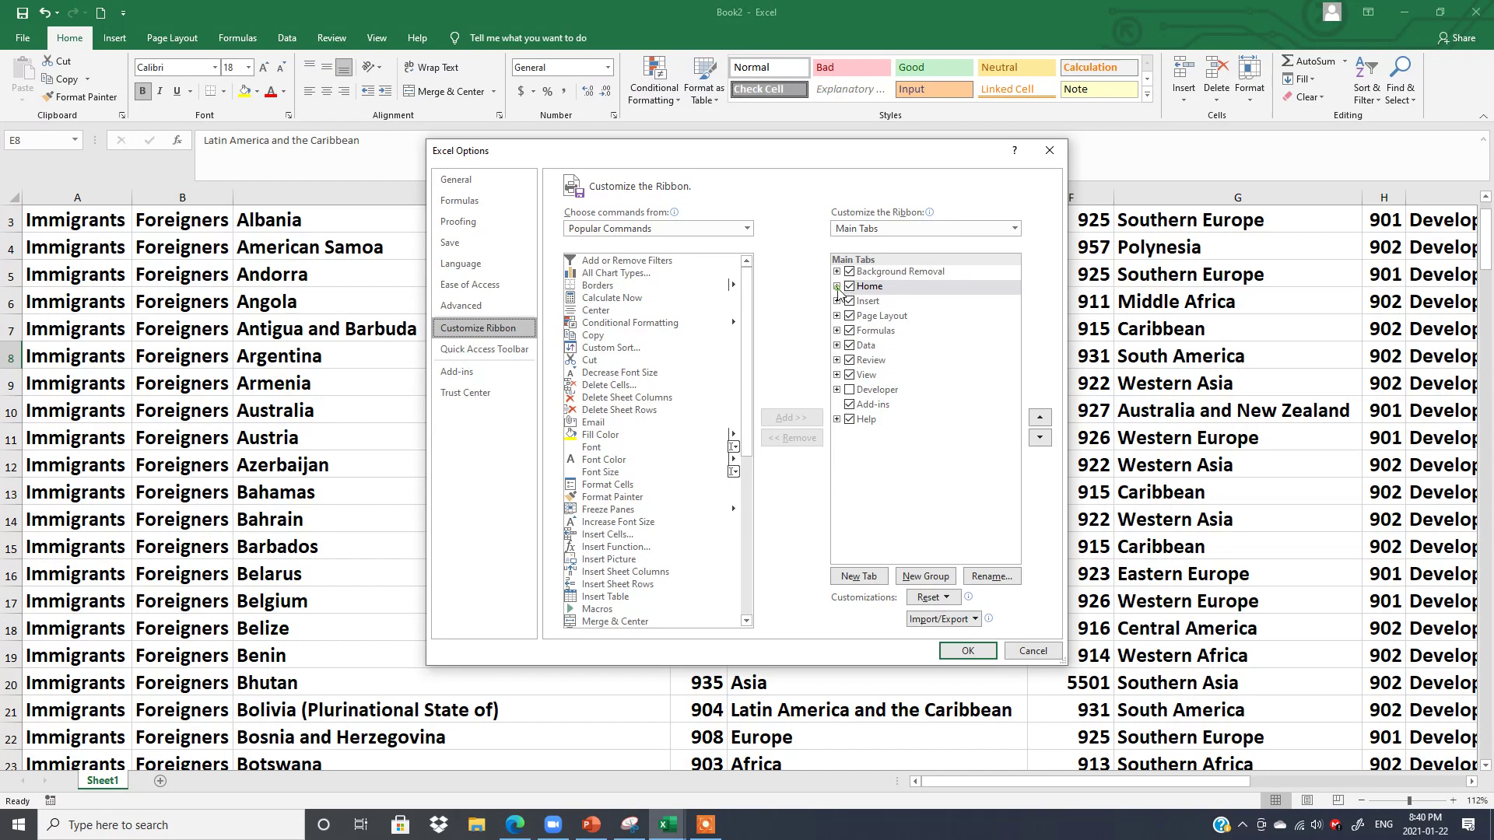
pyautogui.click(837, 286)
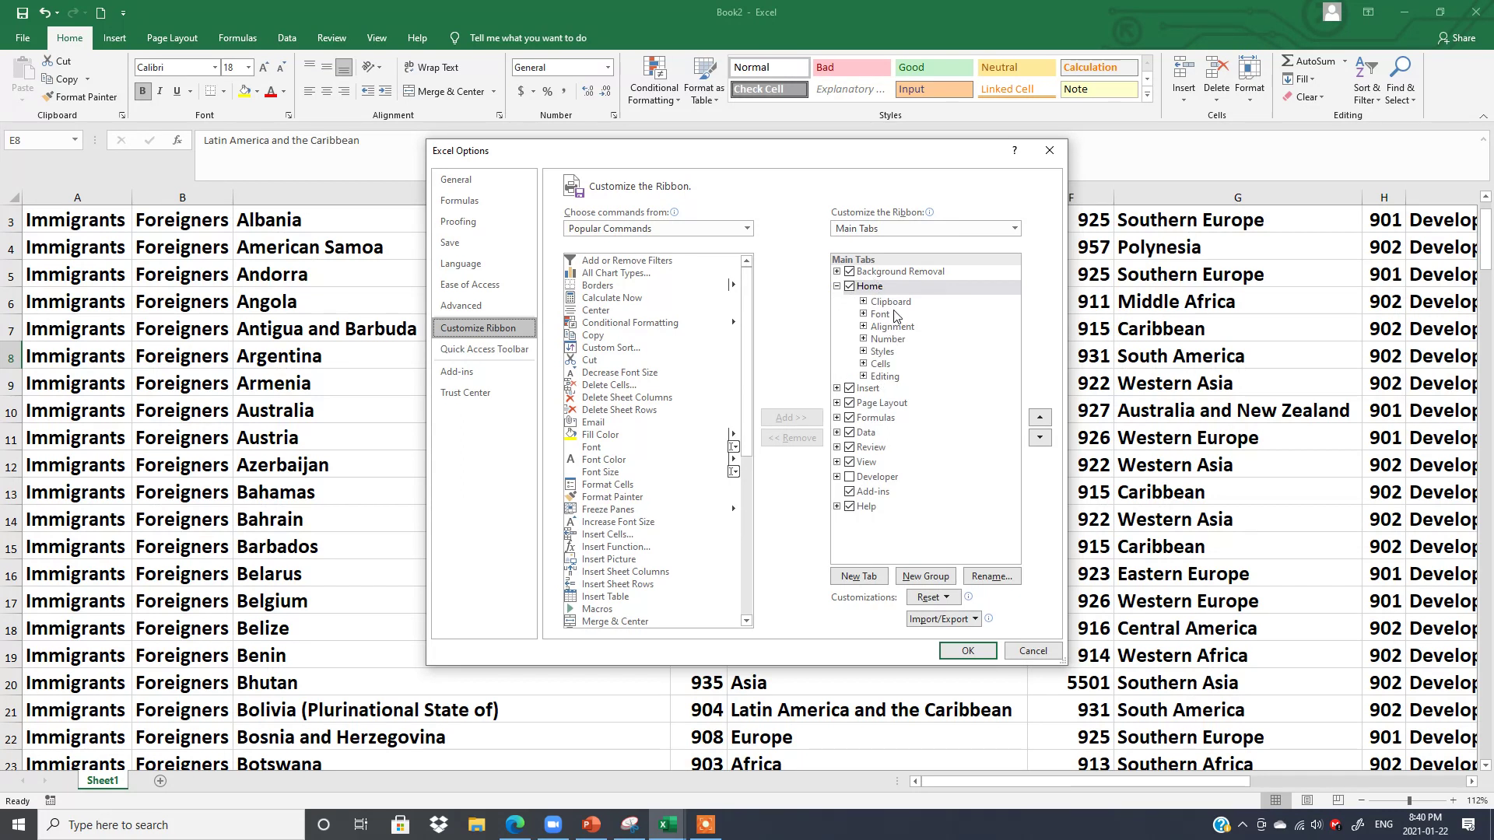
pyautogui.click(885, 377)
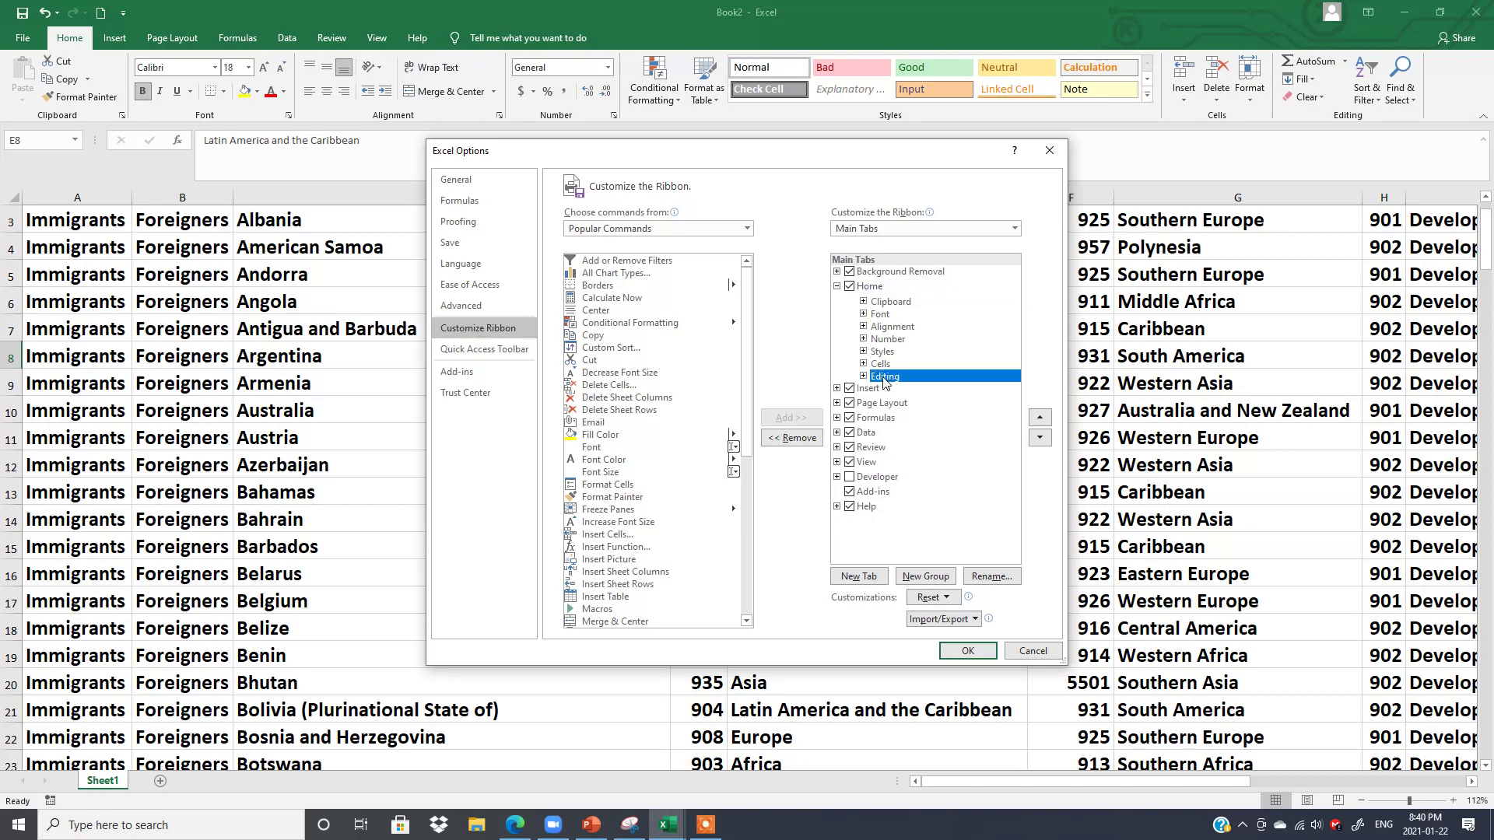
pyautogui.click(918, 578)
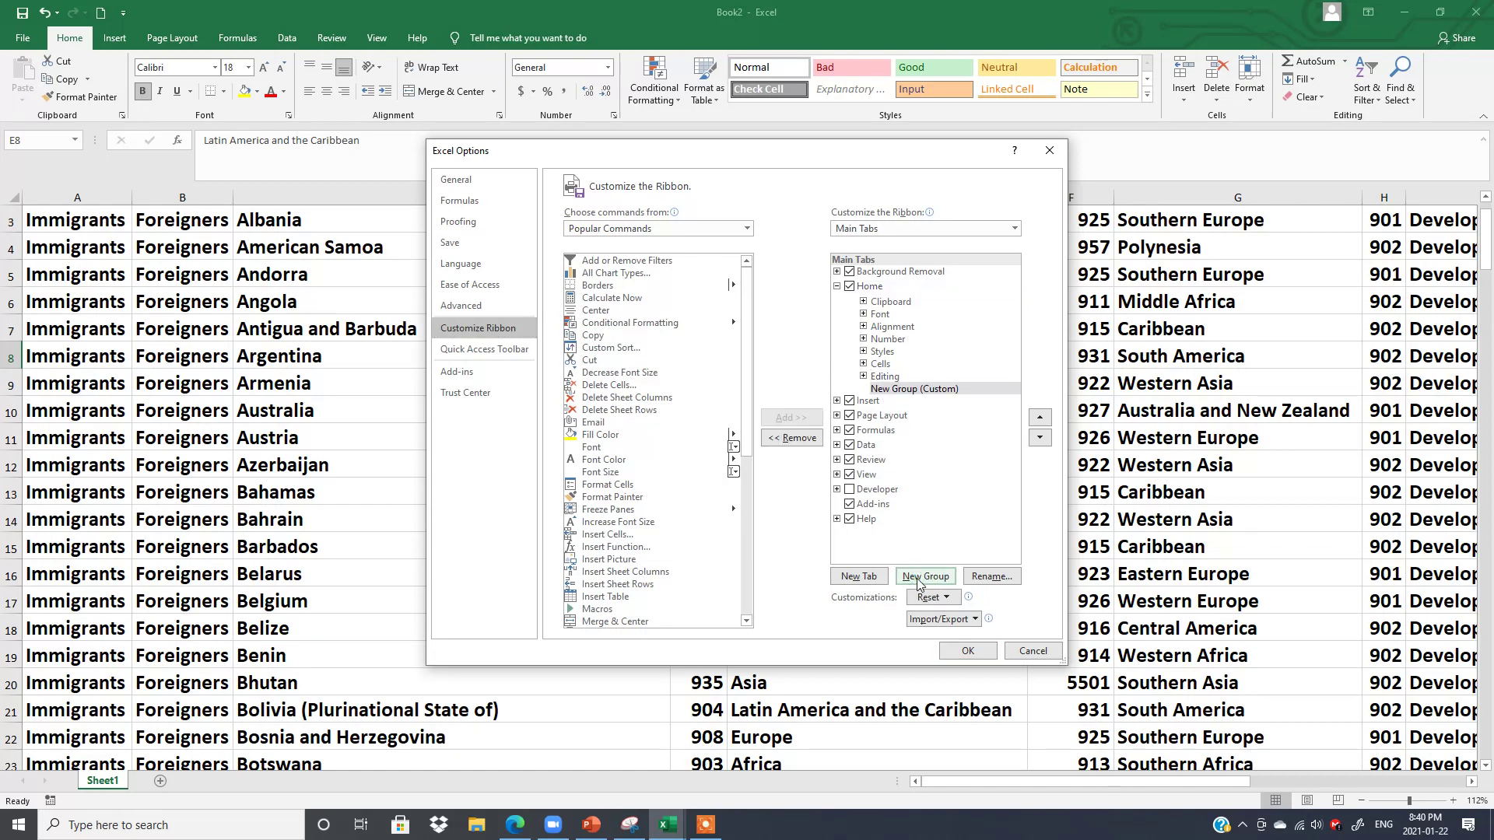
# Rename the new custom group on the Home tab to 'Practice'
pyautogui.click(991, 577)
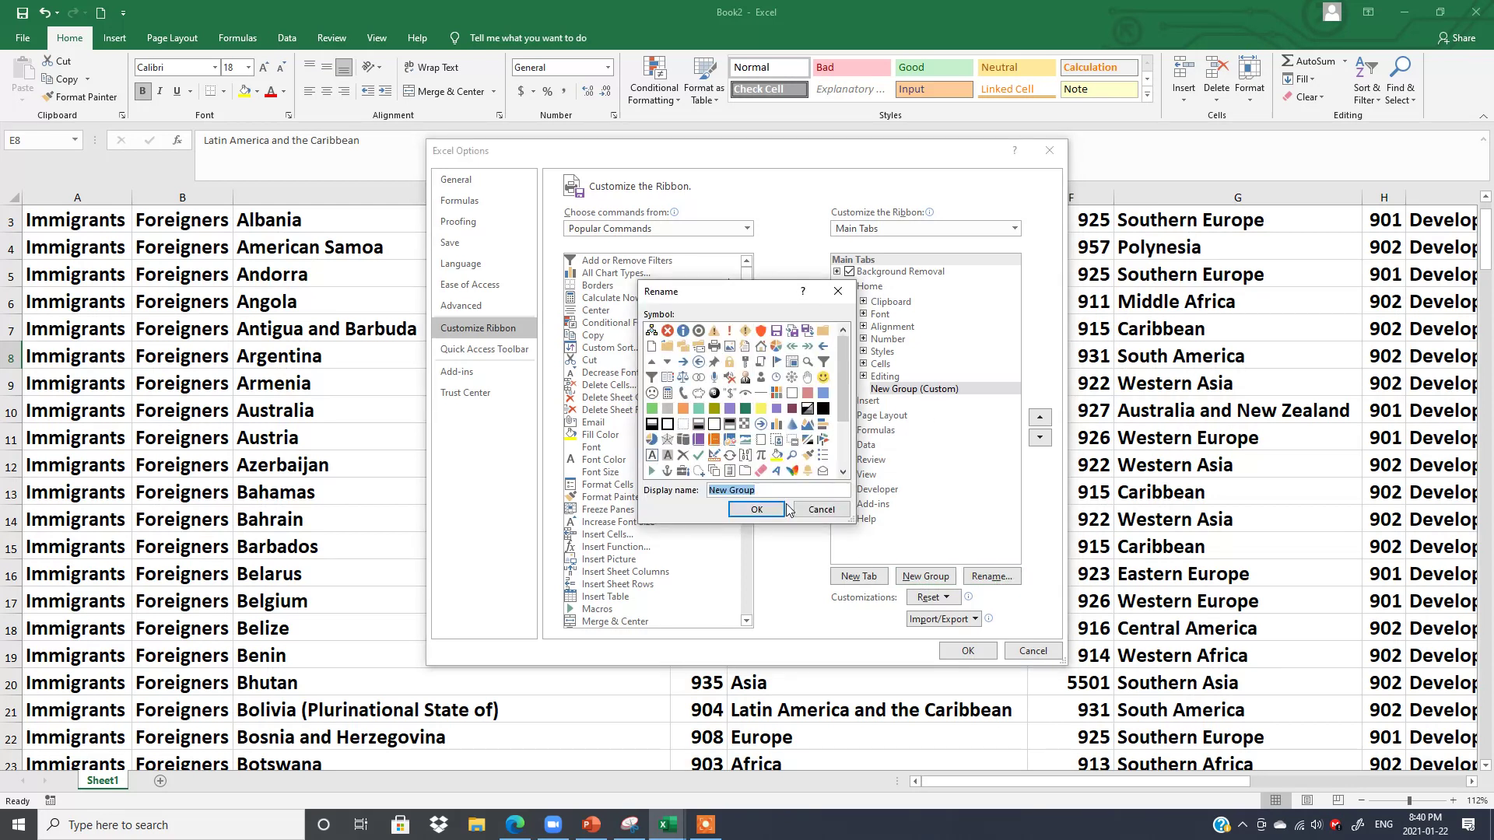
pyautogui.write('Practice')
pyautogui.click(749, 510)
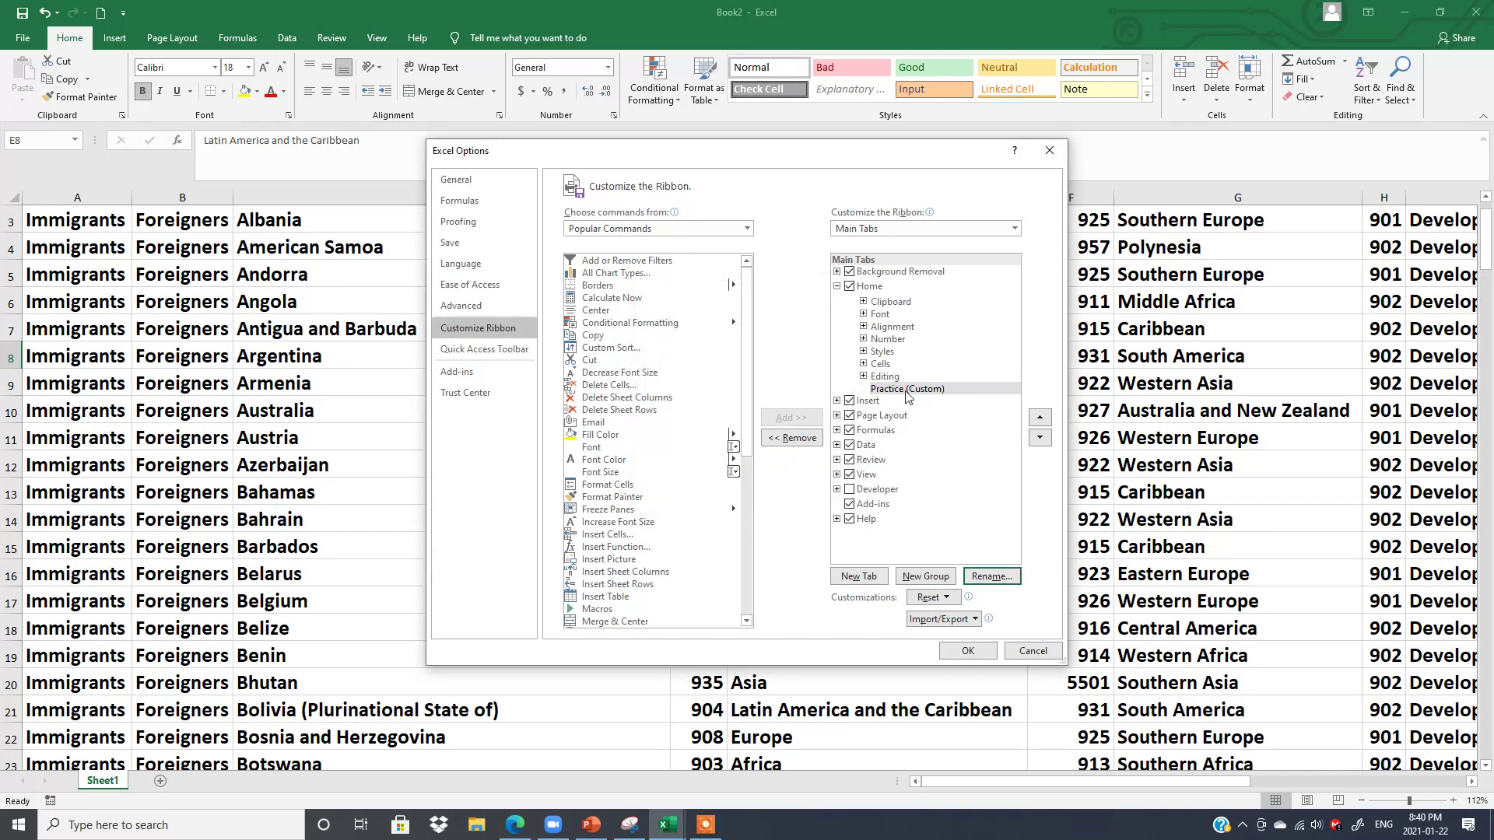
# Add Font, Font Size and Fill Color to the Practice group and apply the changes
pyautogui.click(596, 450)
pyautogui.click(791, 418)
pyautogui.click(615, 472)
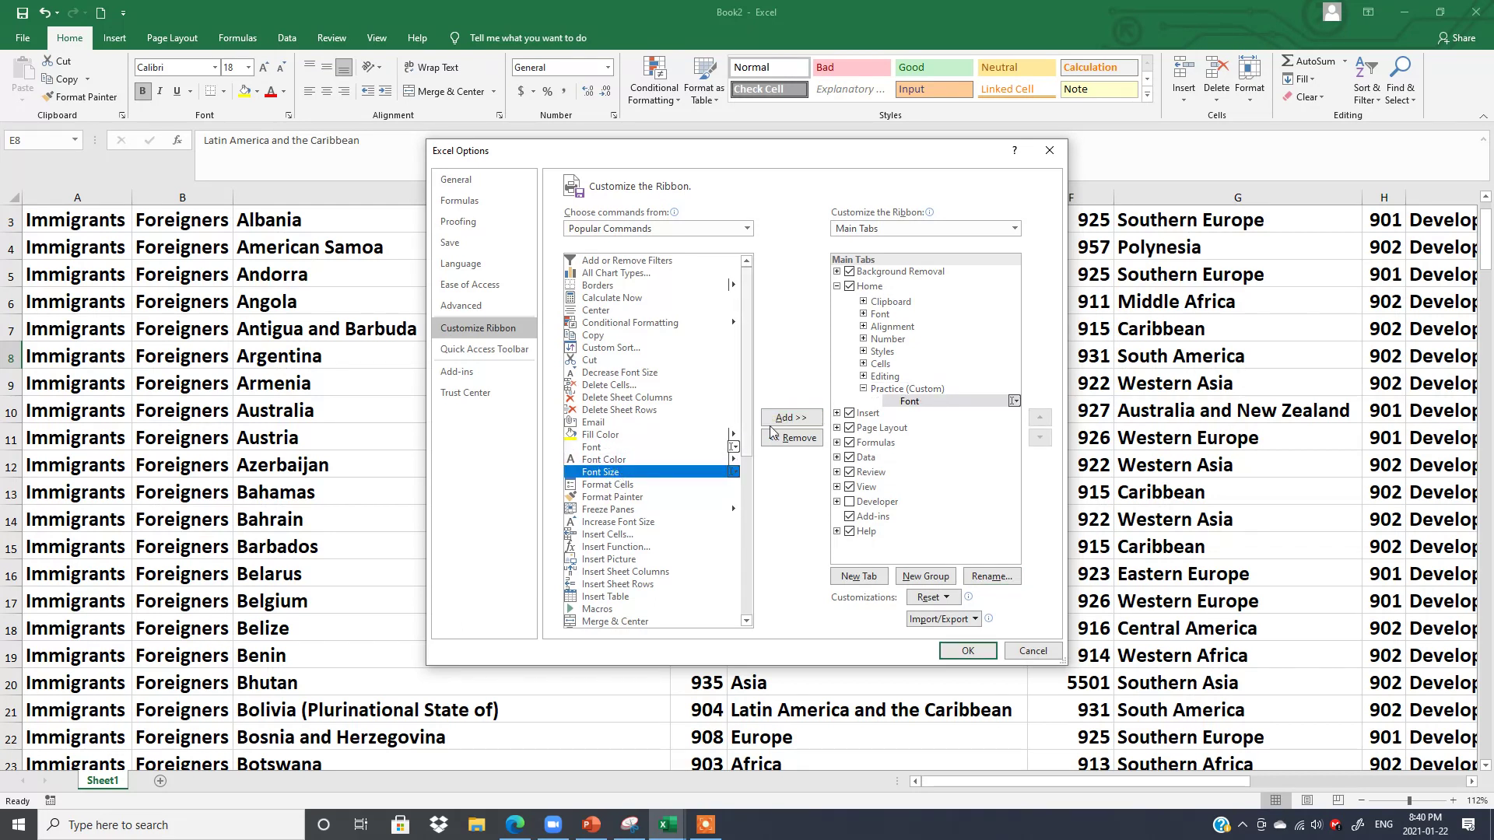
pyautogui.click(791, 417)
pyautogui.click(600, 435)
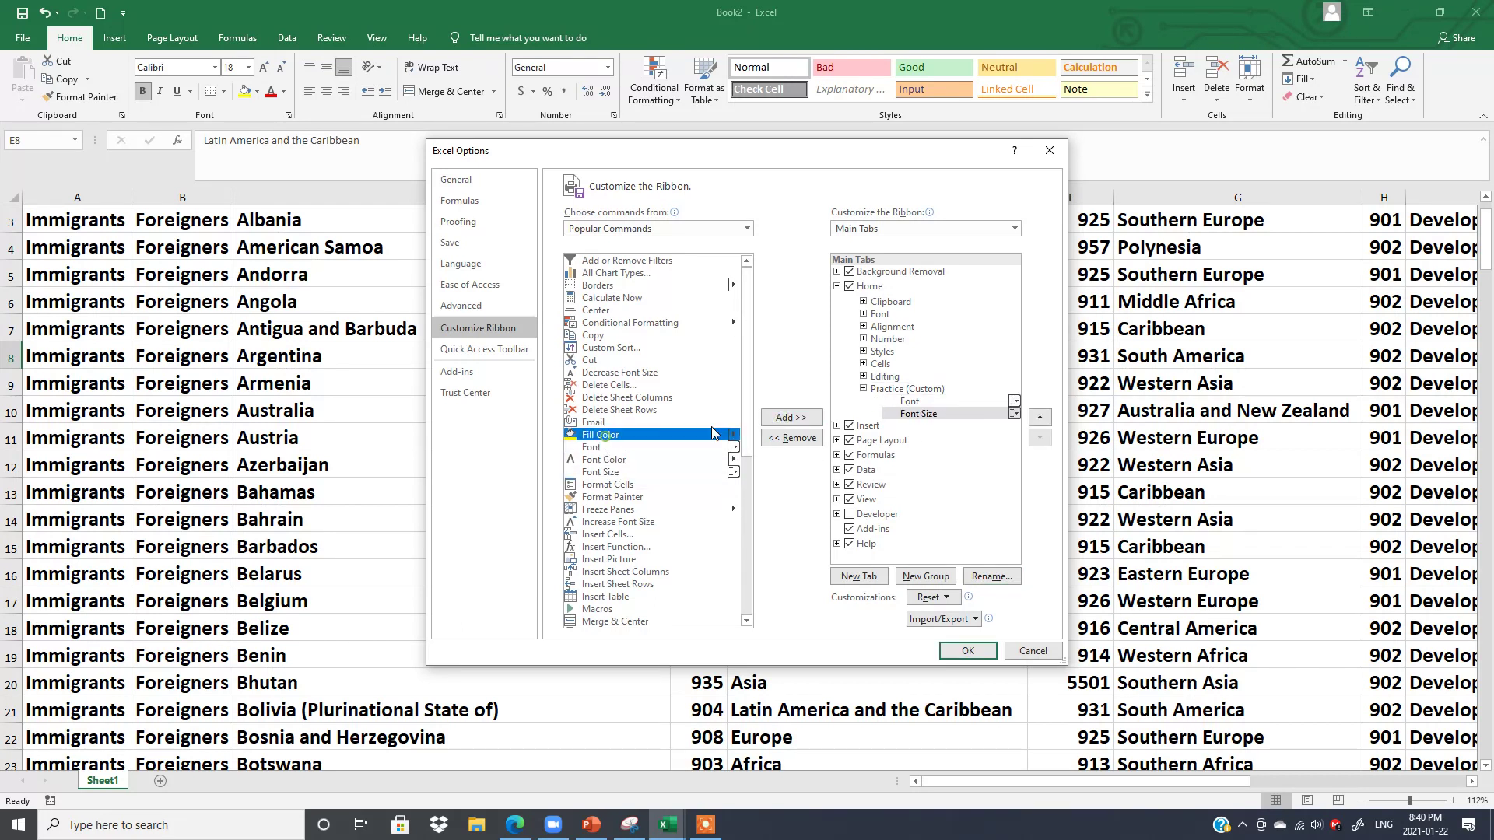
pyautogui.click(792, 418)
pyautogui.click(969, 655)
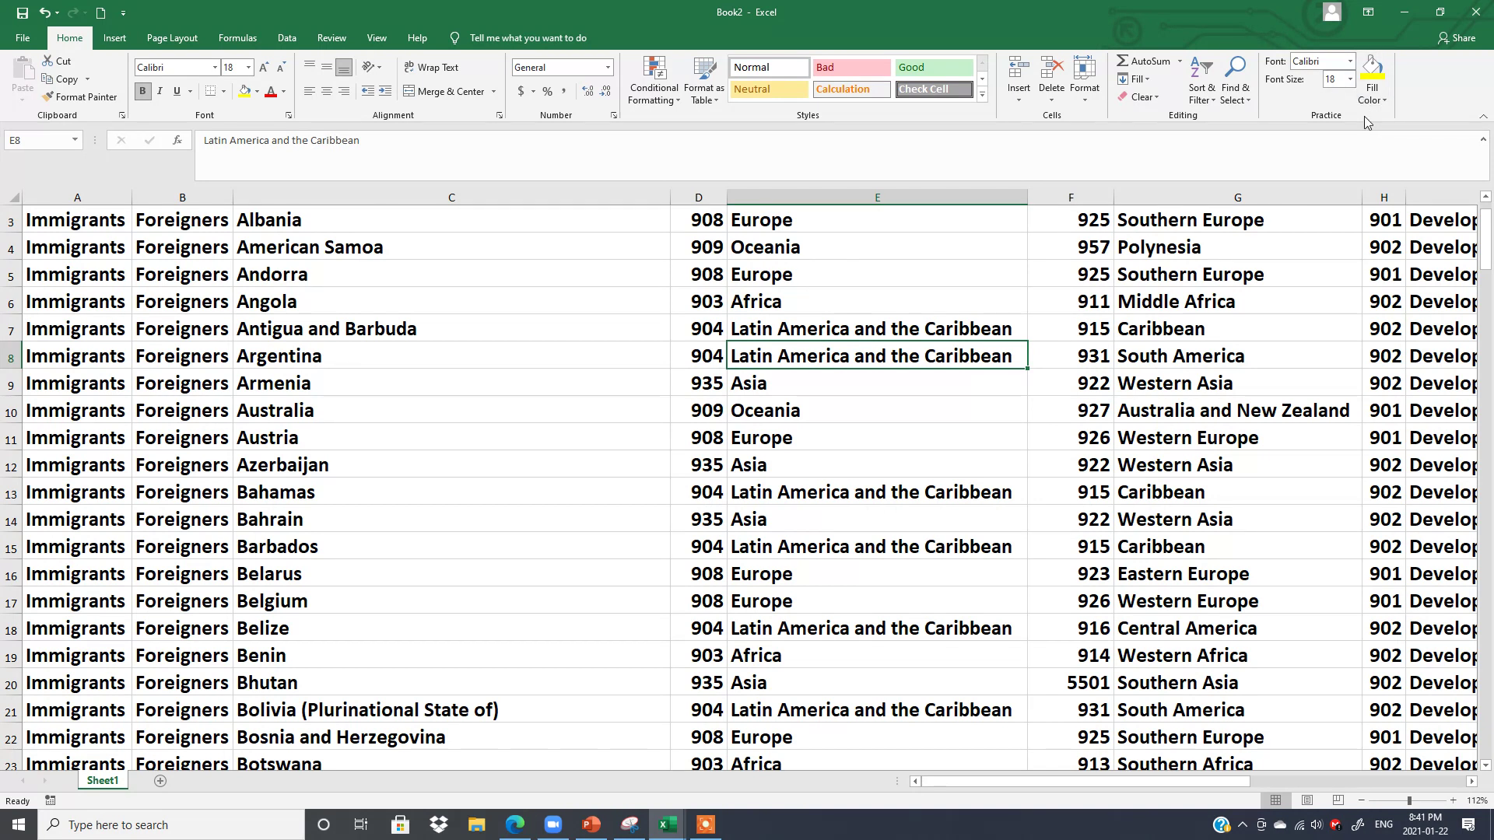
# Remove the Practice (Custom) group from Home in Customize the Ribbon and confirm
pyautogui.rightClick(1278, 98)
pyautogui.click(1313, 125)
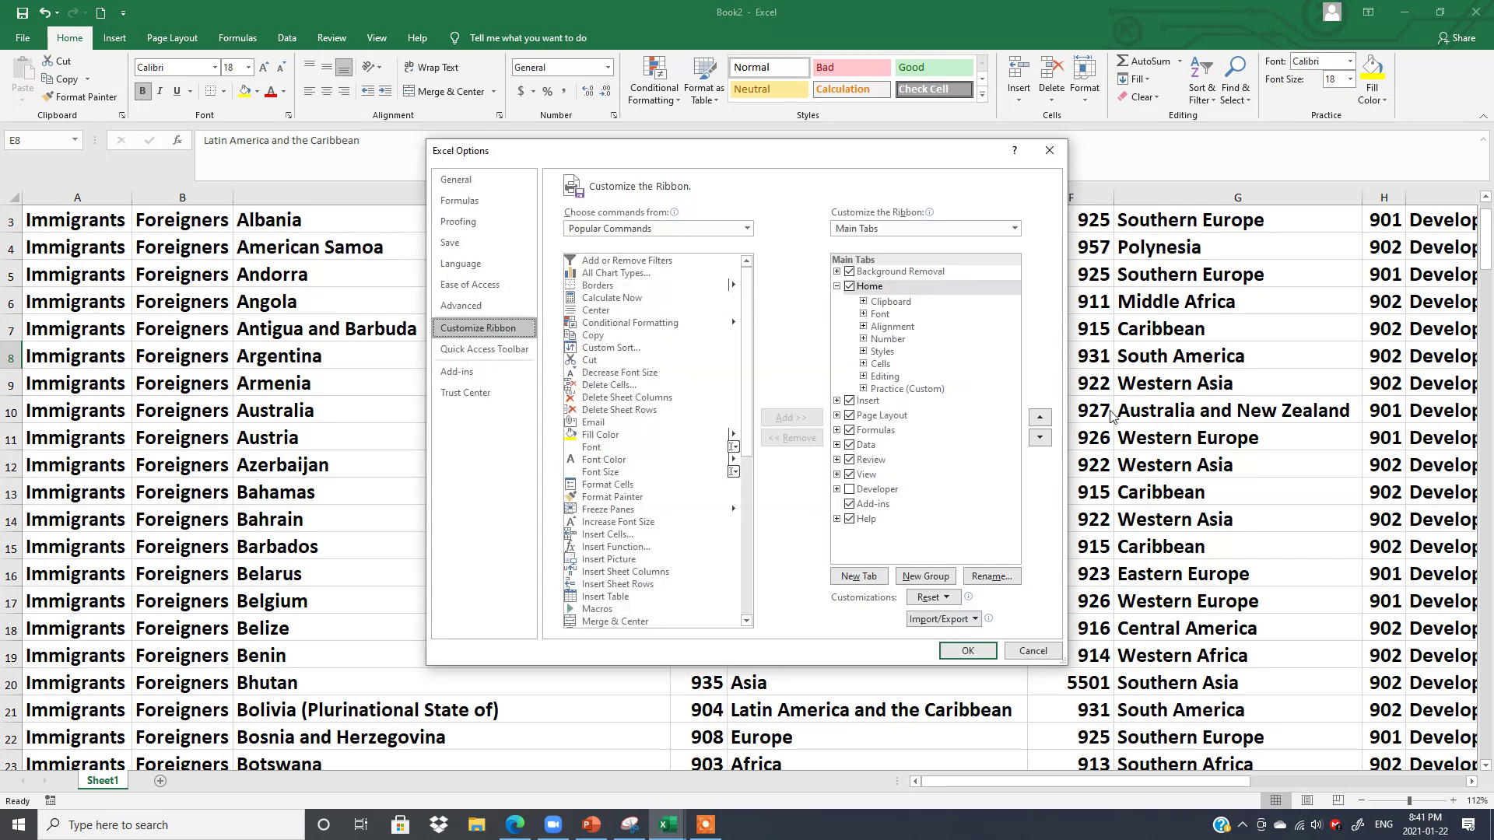
pyautogui.click(892, 390)
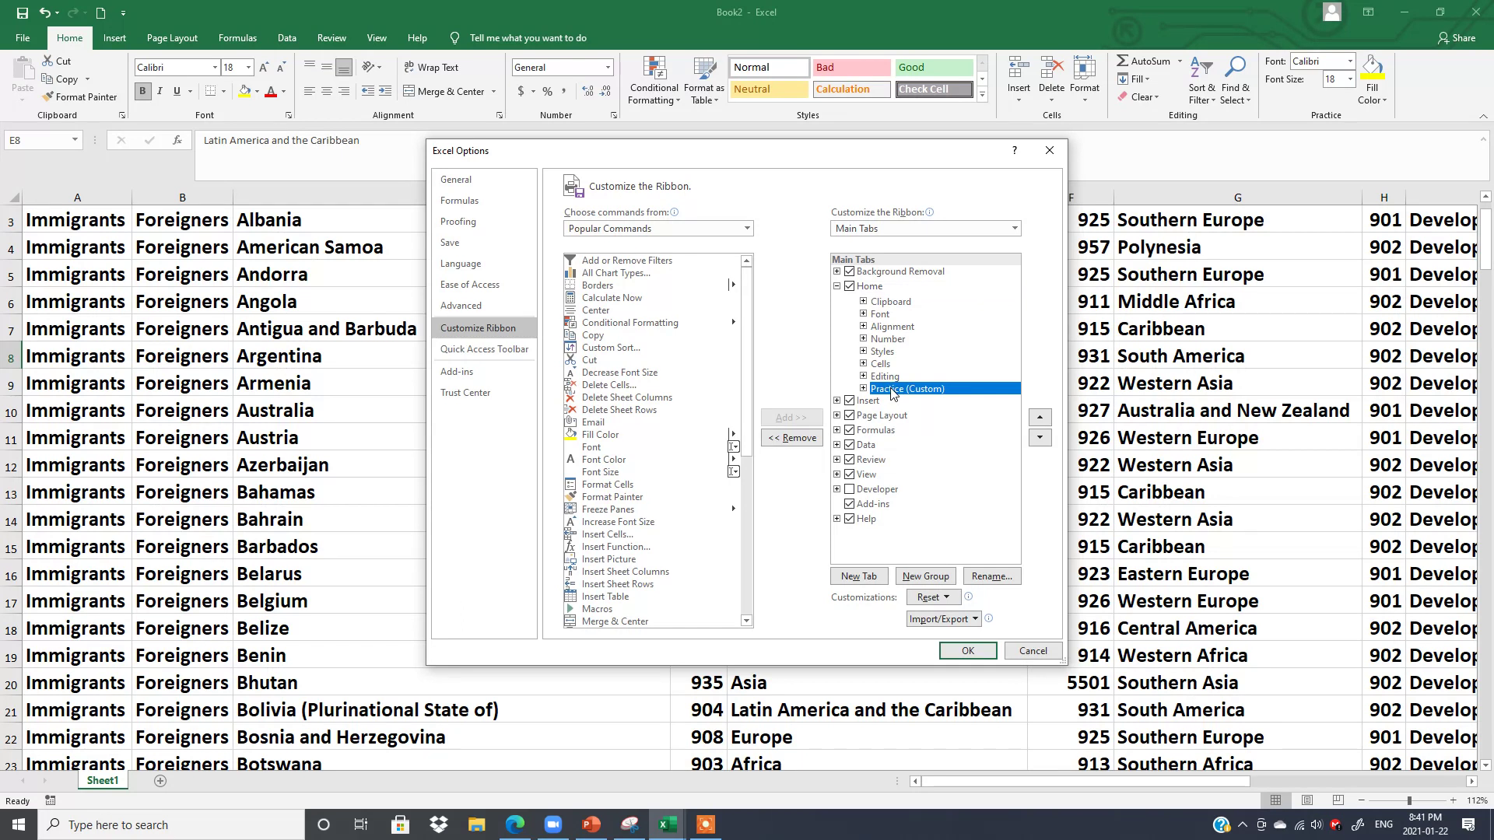
pyautogui.click(791, 438)
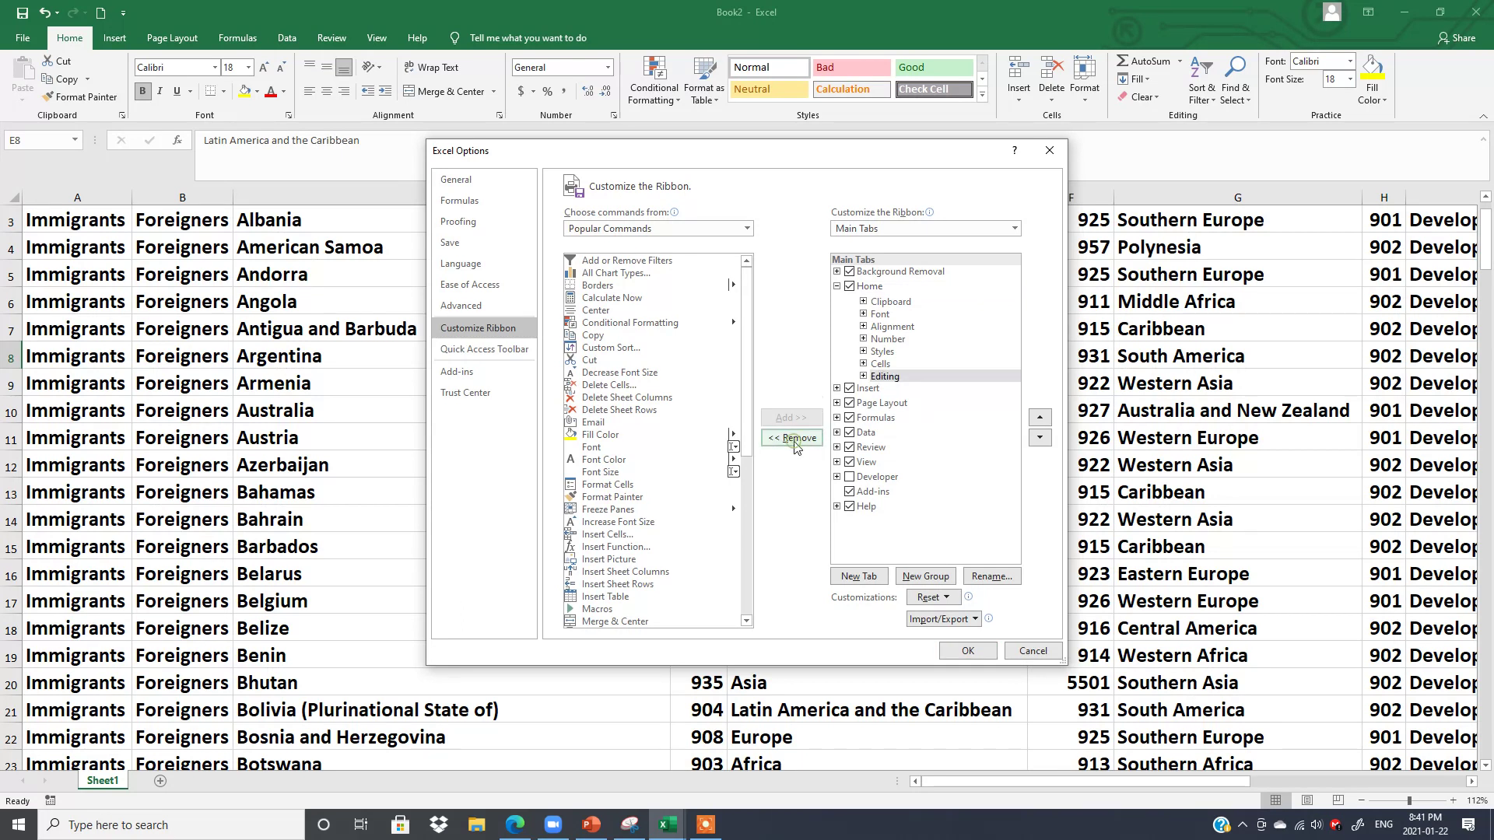
pyautogui.click(965, 652)
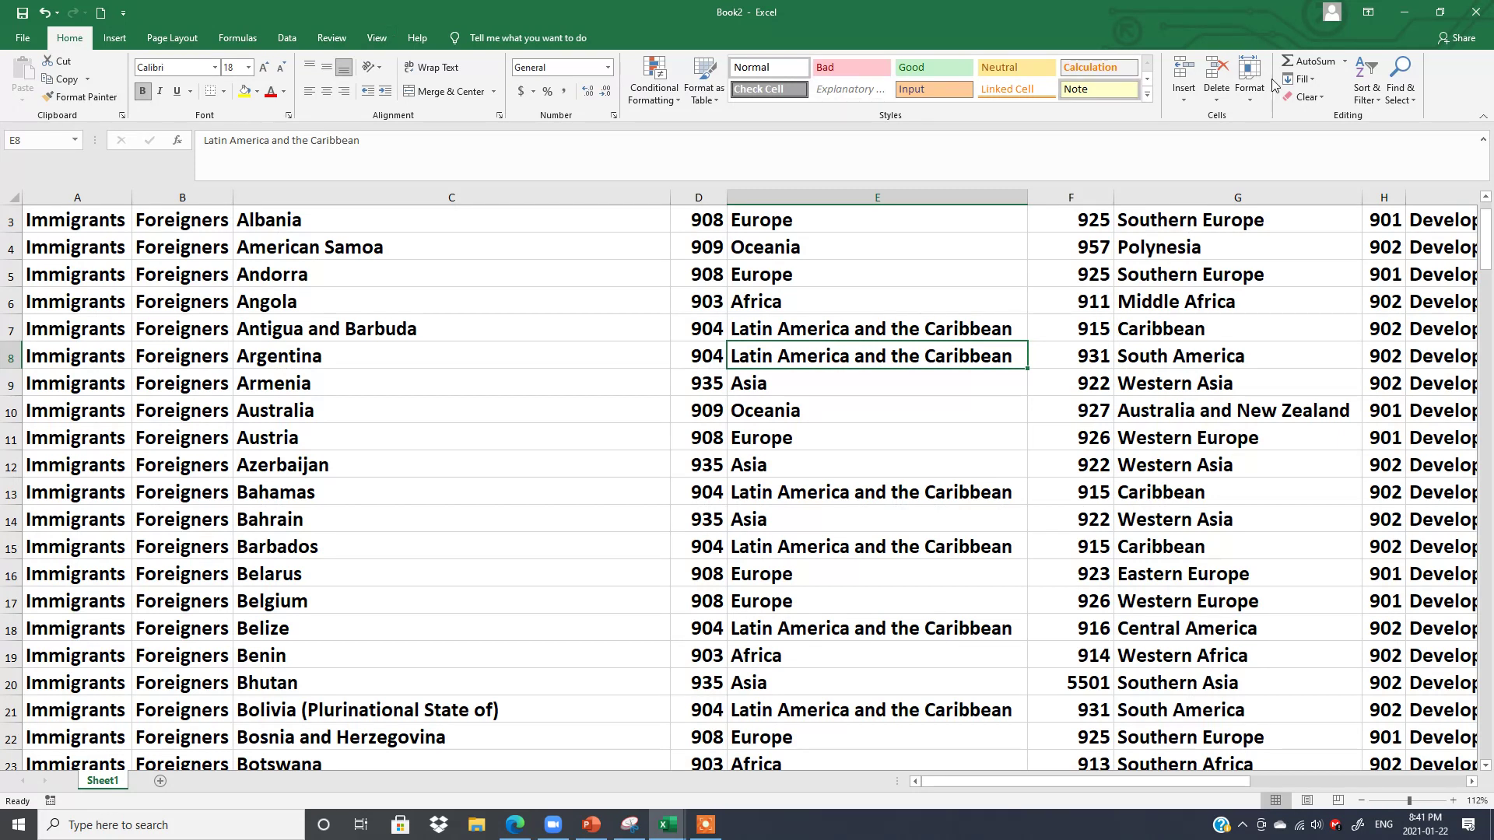
# Look through the Insert and Page Layout tabs, ending on the Formulas tab
pyautogui.click(114, 38)
pyautogui.click(172, 38)
pyautogui.click(237, 38)
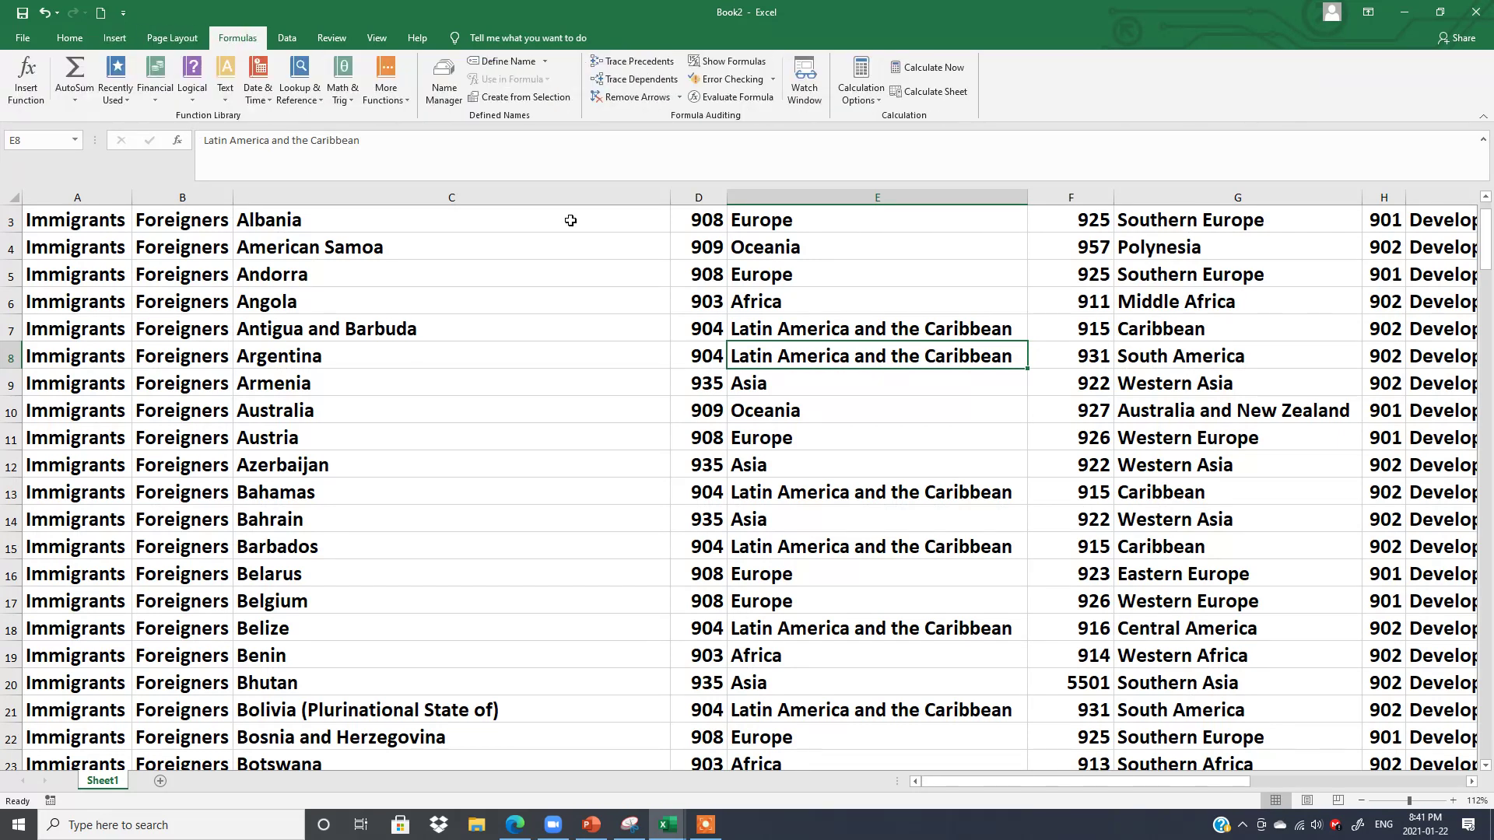